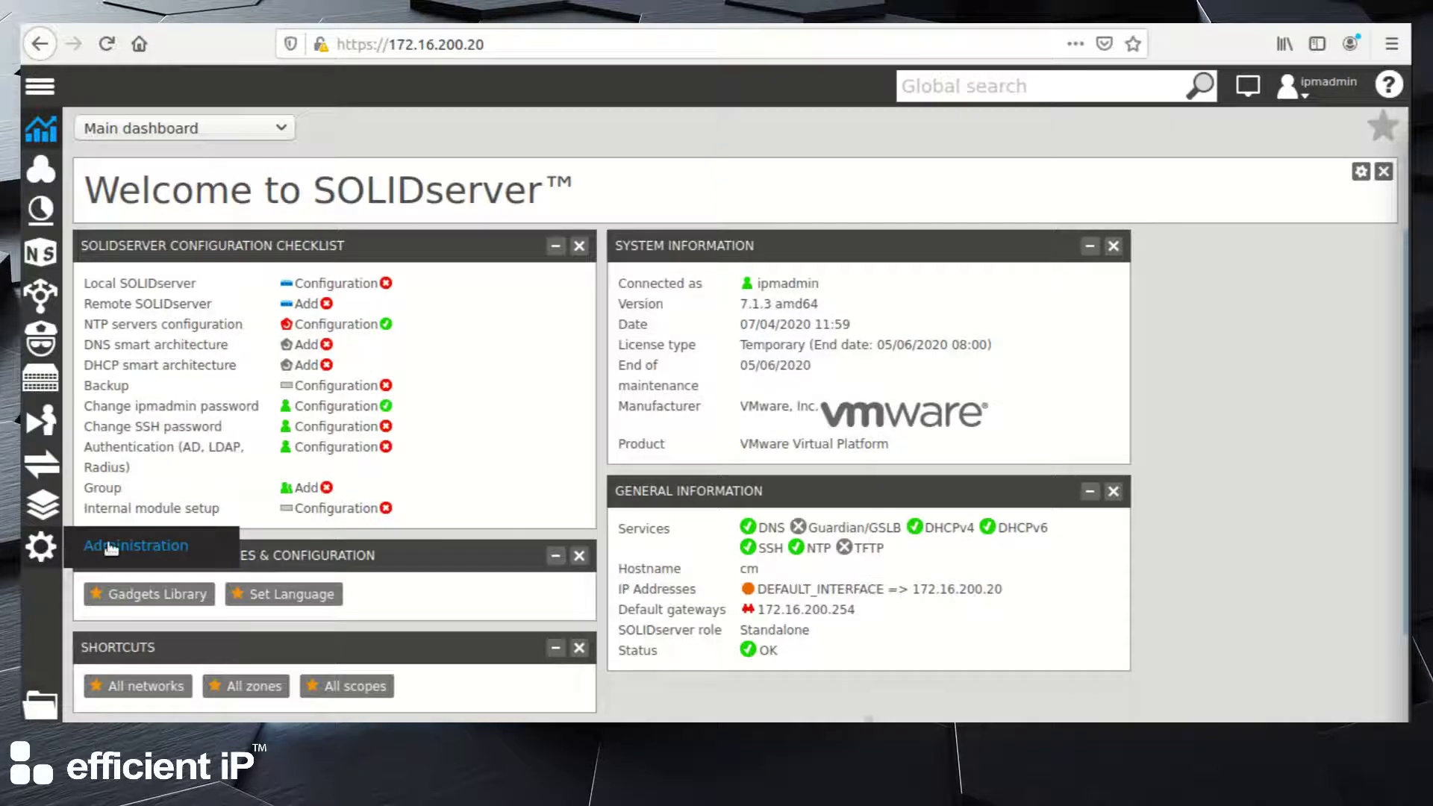
Step: Open the Backup & Restore administration page and create an instant backup without excluding the reports
{"action": "left_click", "coordinate": [43, 549]}
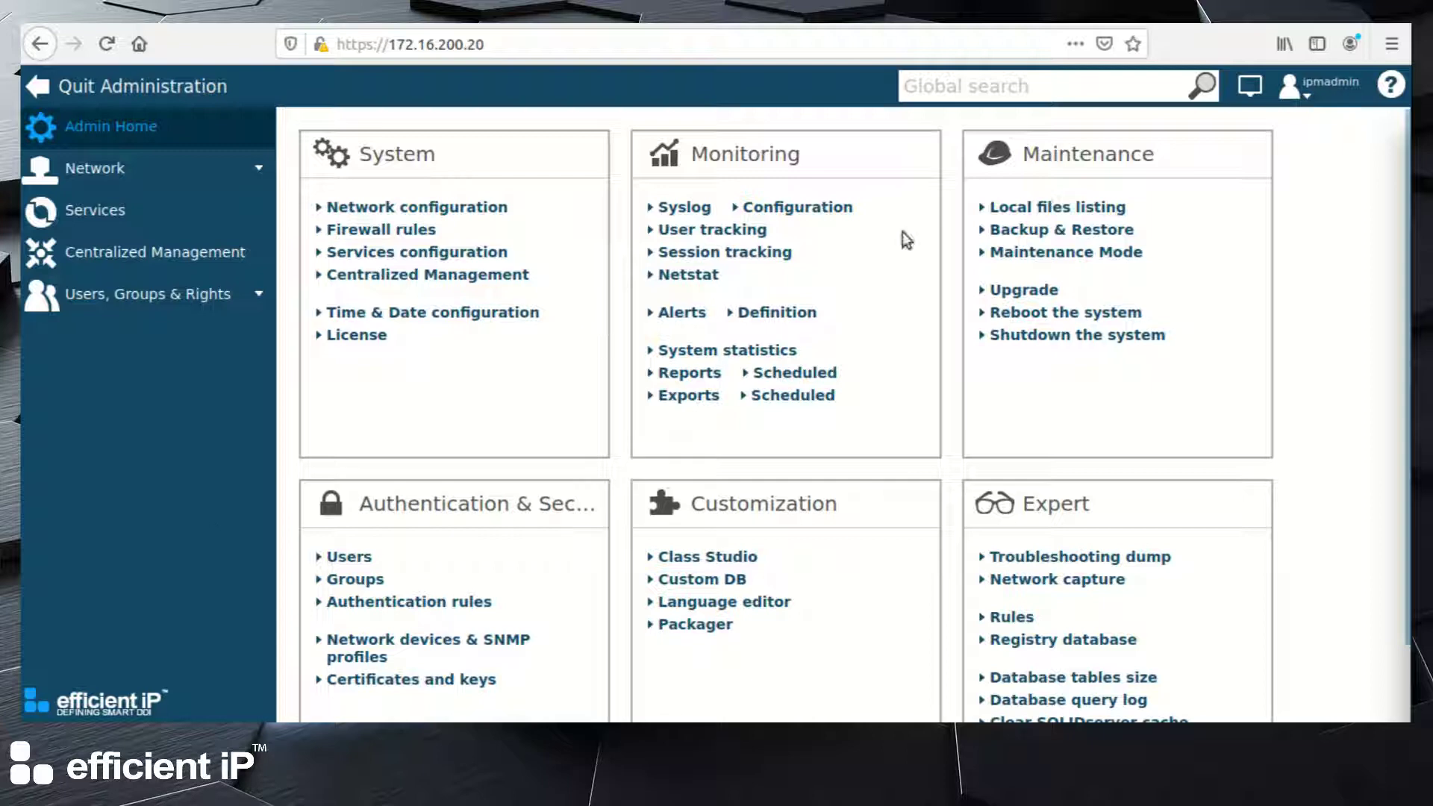
{"action": "left_click", "coordinate": [1017, 230]}
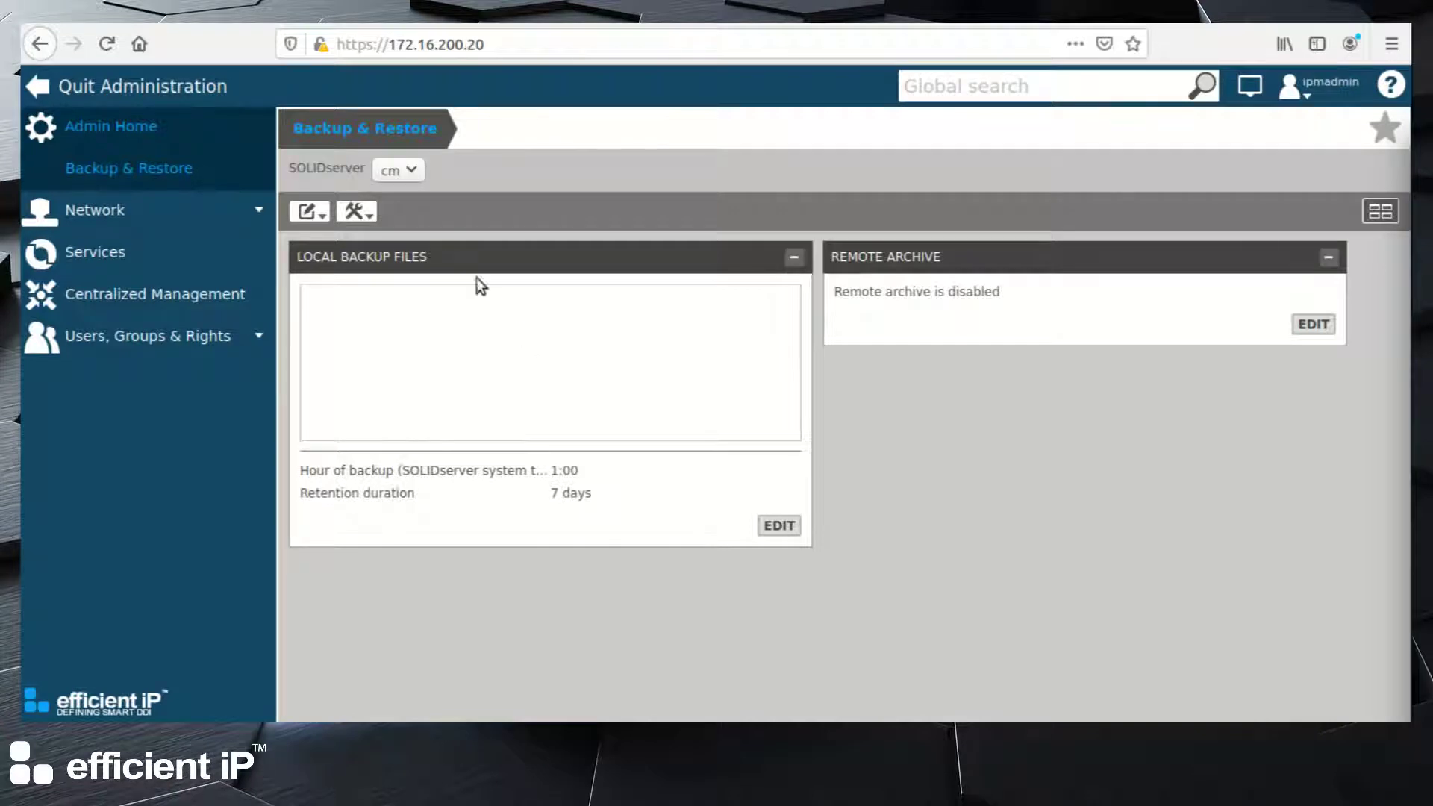
{"action": "left_click", "coordinate": [322, 216]}
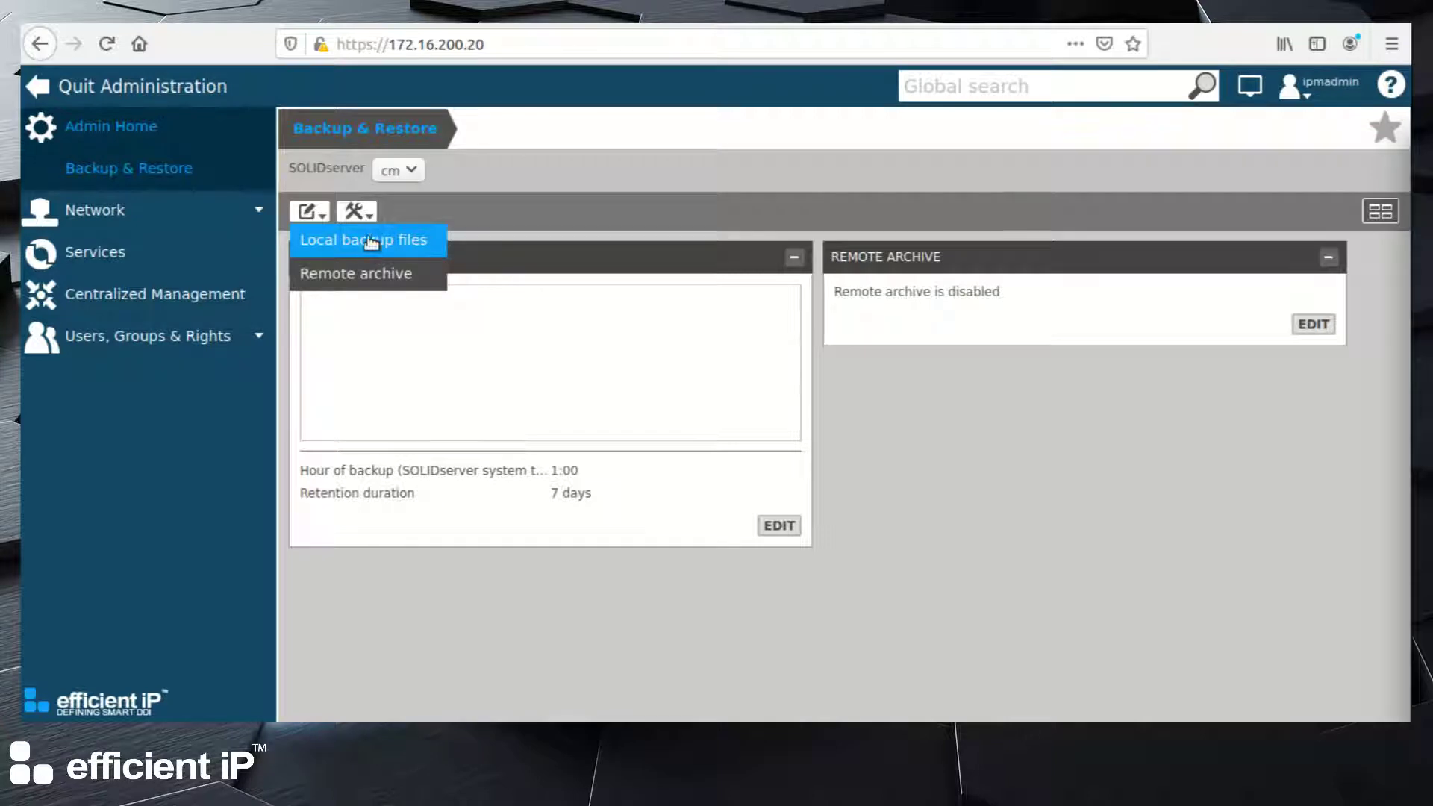
{"action": "left_click", "coordinate": [357, 211]}
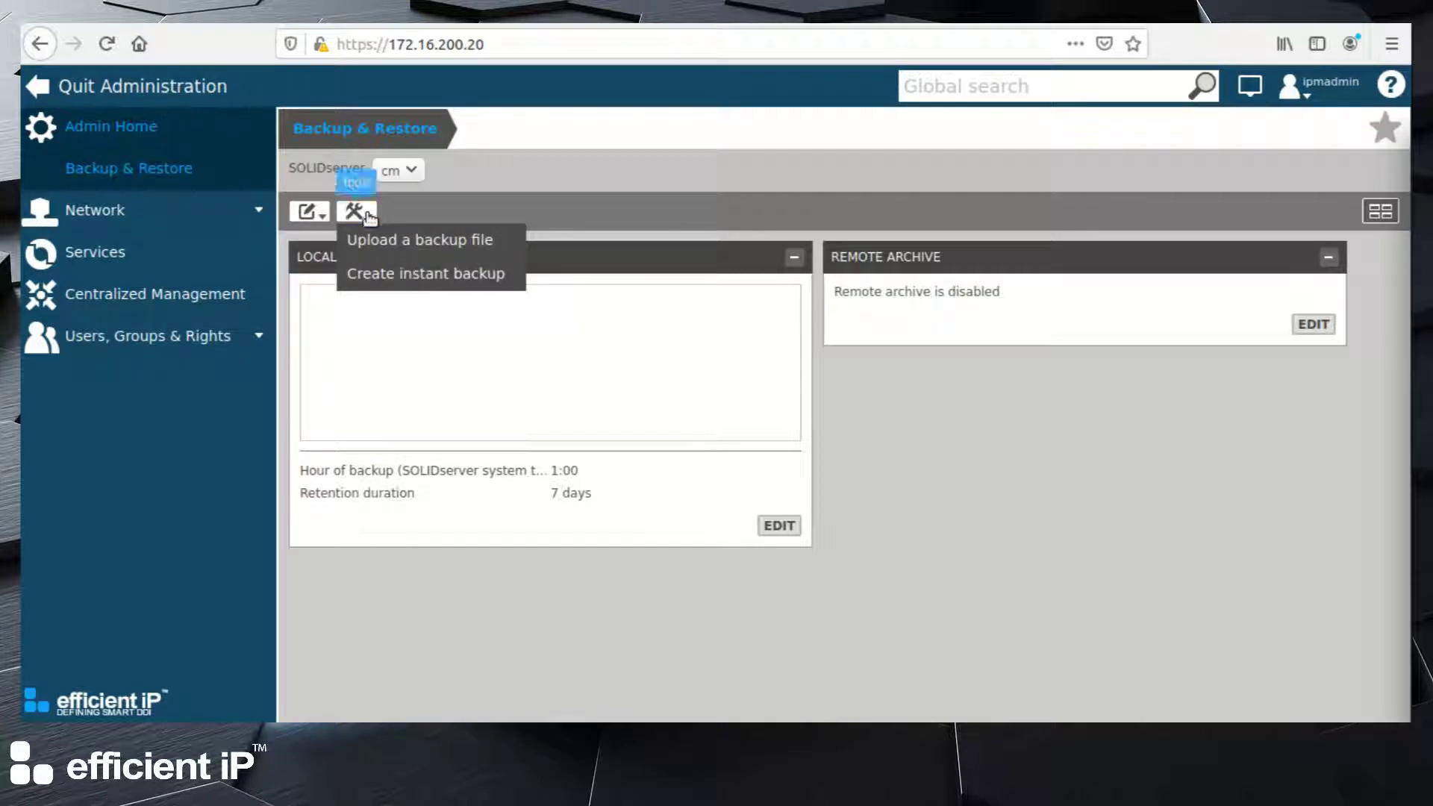
{"action": "left_click", "coordinate": [416, 286]}
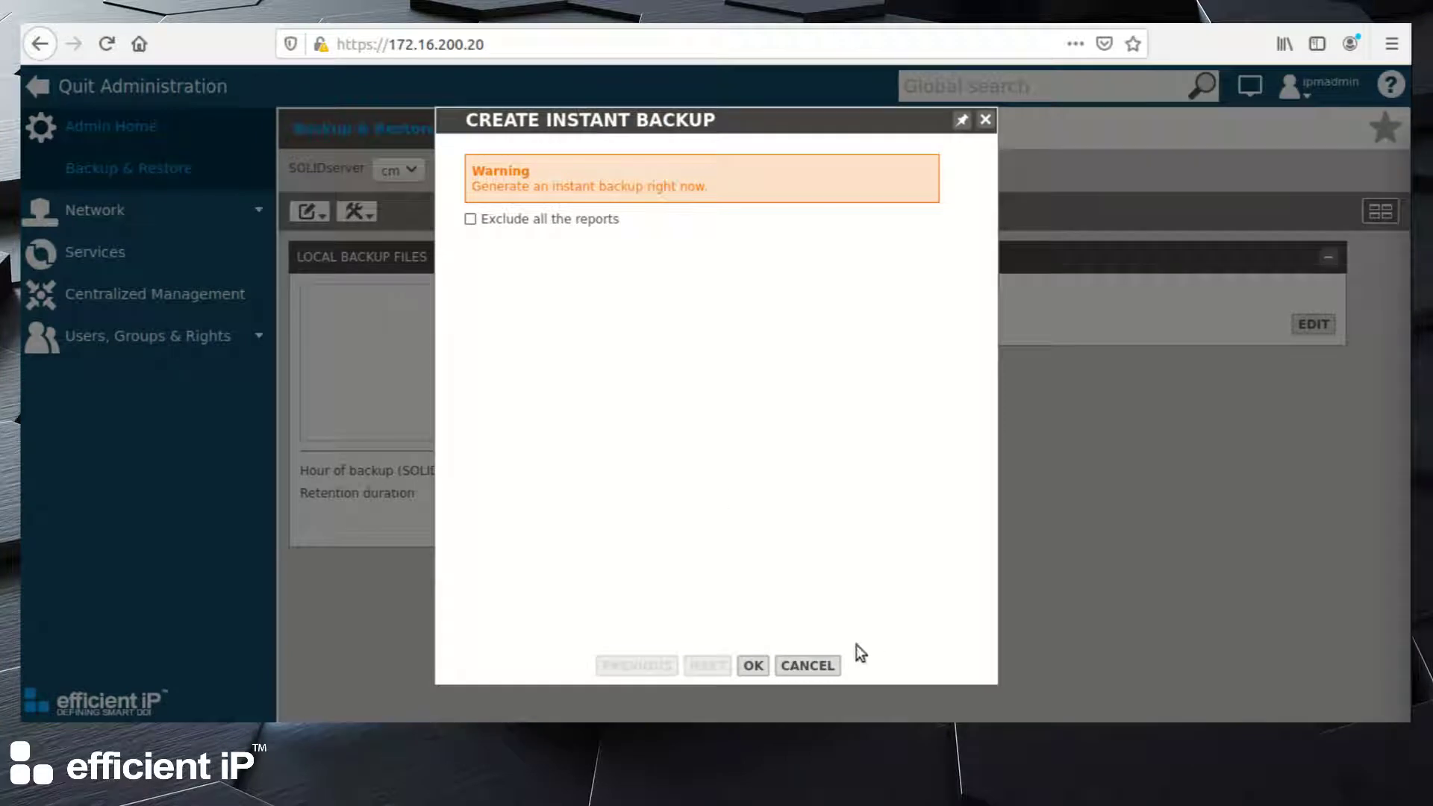
{"action": "left_click", "coordinate": [752, 667]}
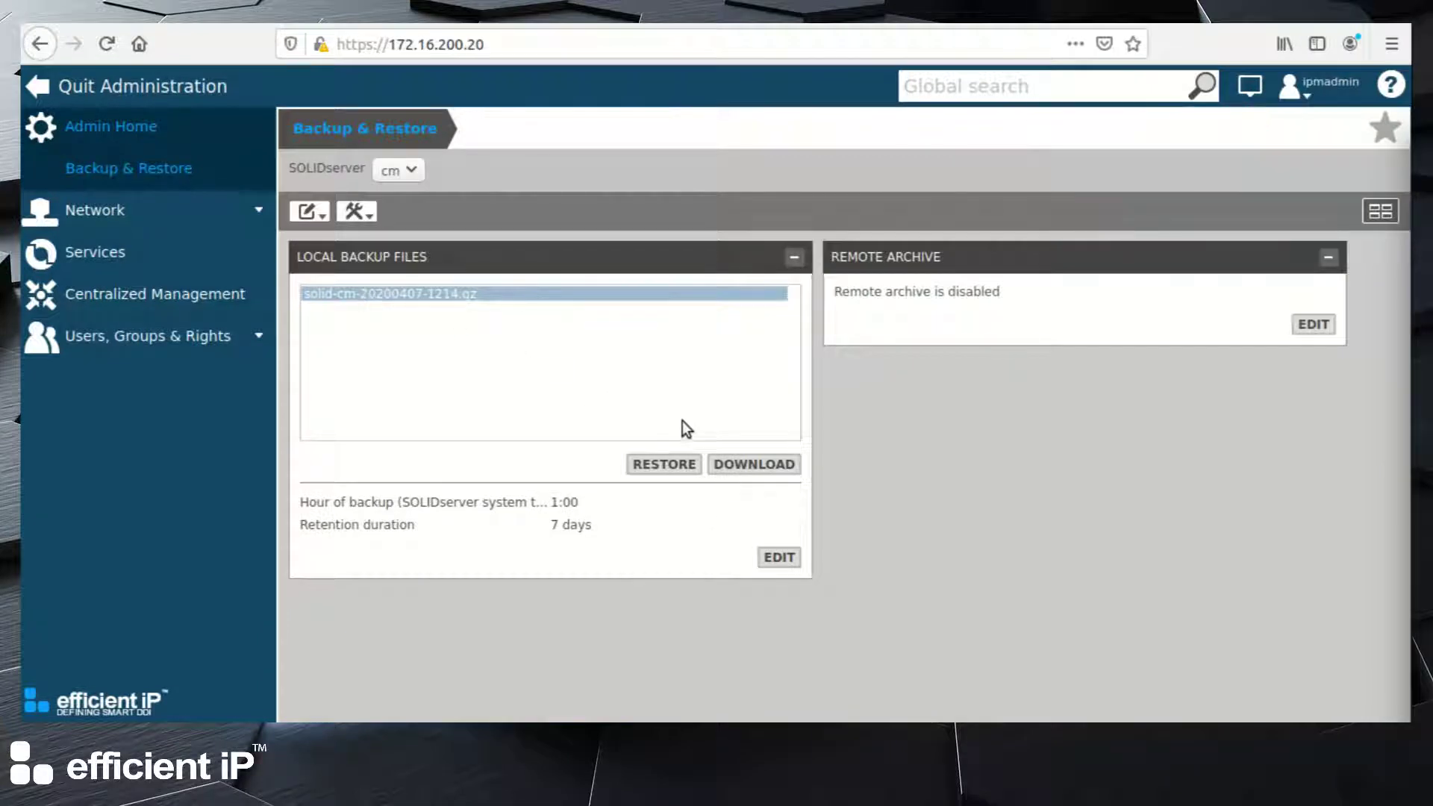
Step: Download the local backup solid-cm-20200407-1214.gz and save the file to the computer
{"action": "left_click", "coordinate": [755, 465]}
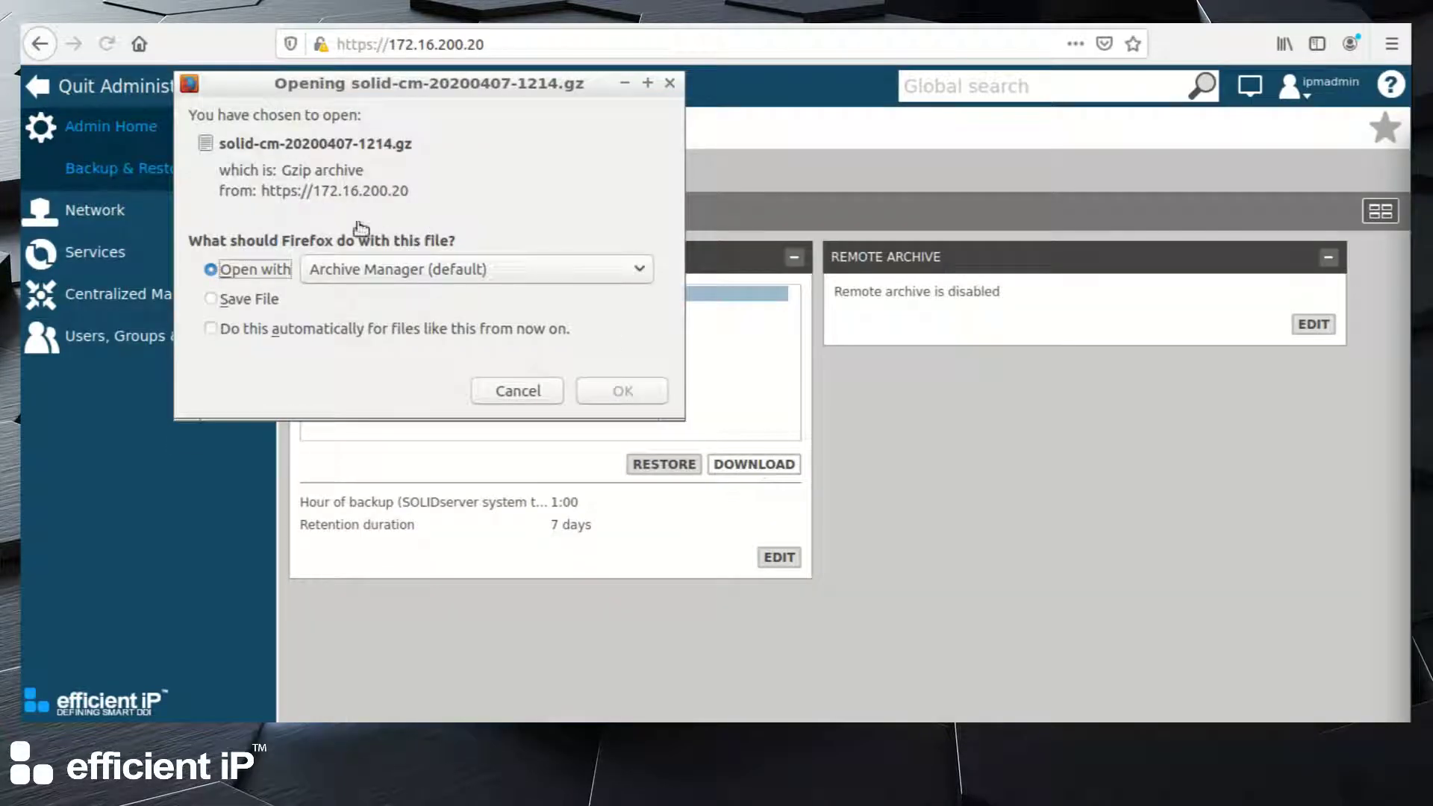
{"action": "left_click", "coordinate": [212, 300]}
{"action": "left_click", "coordinate": [617, 393]}
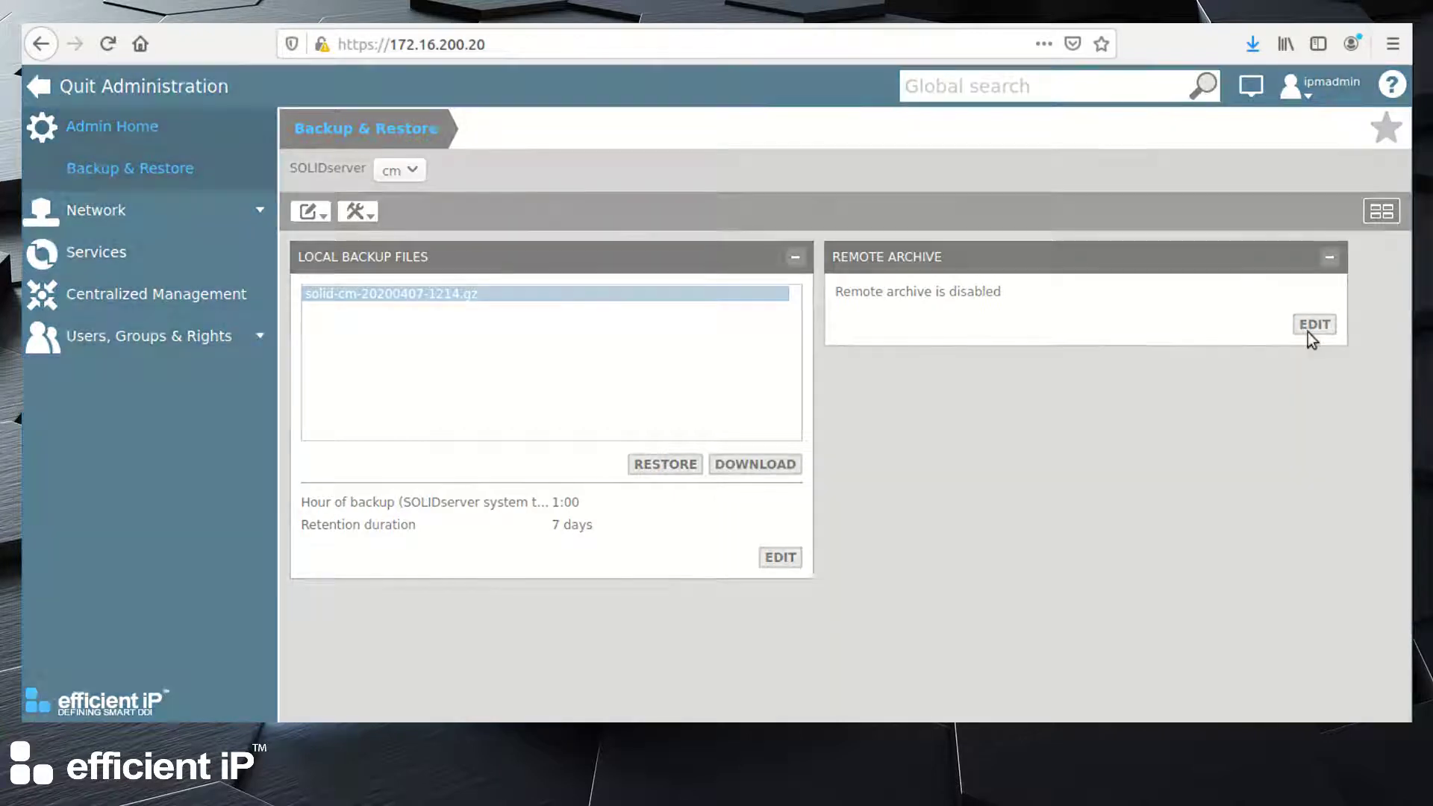
Step: Enable the remote archive with remote server 172.16.210.15, port 22 and remote directory /home/eip/Backup
{"action": "left_click", "coordinate": [1309, 332]}
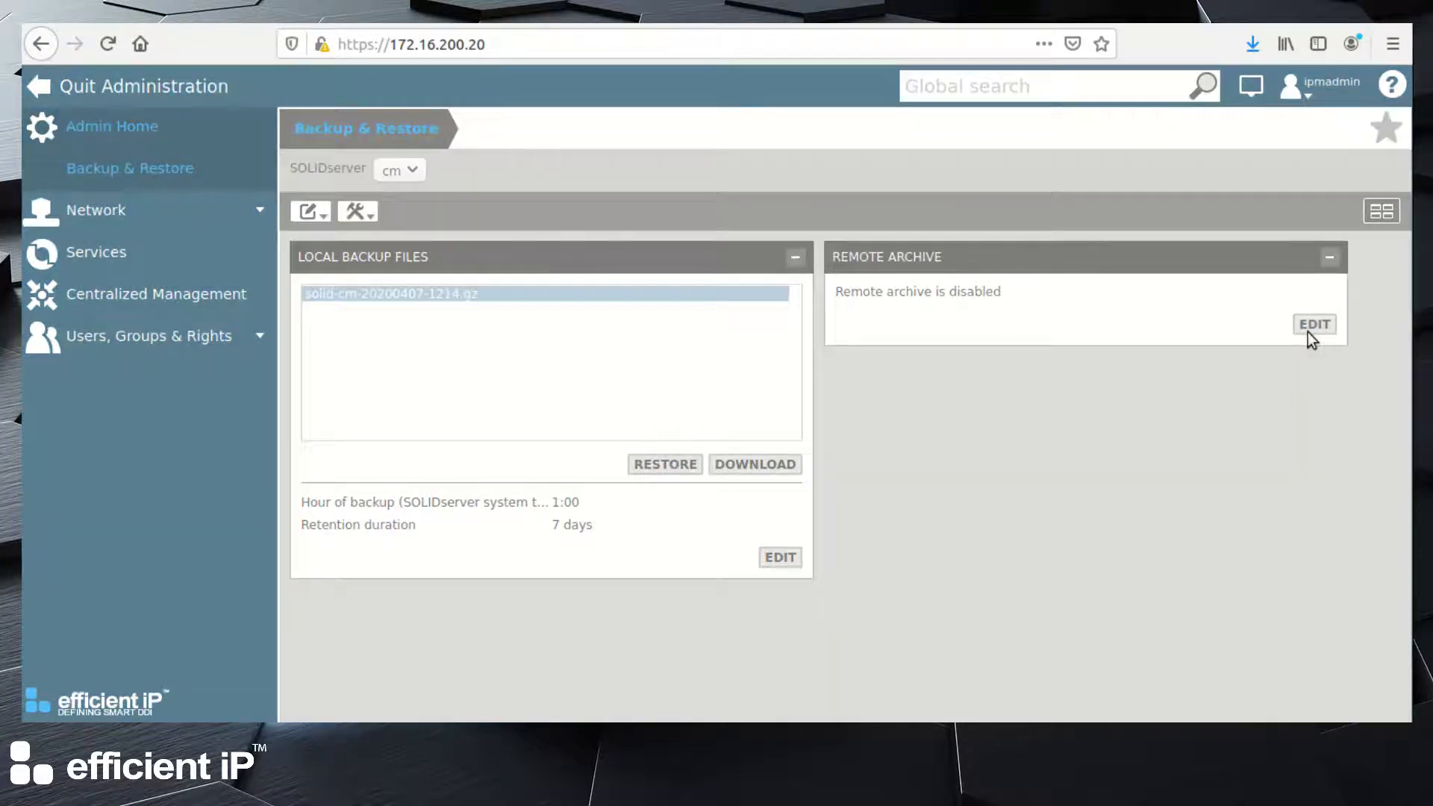
{"action": "left_click", "coordinate": [471, 162]}
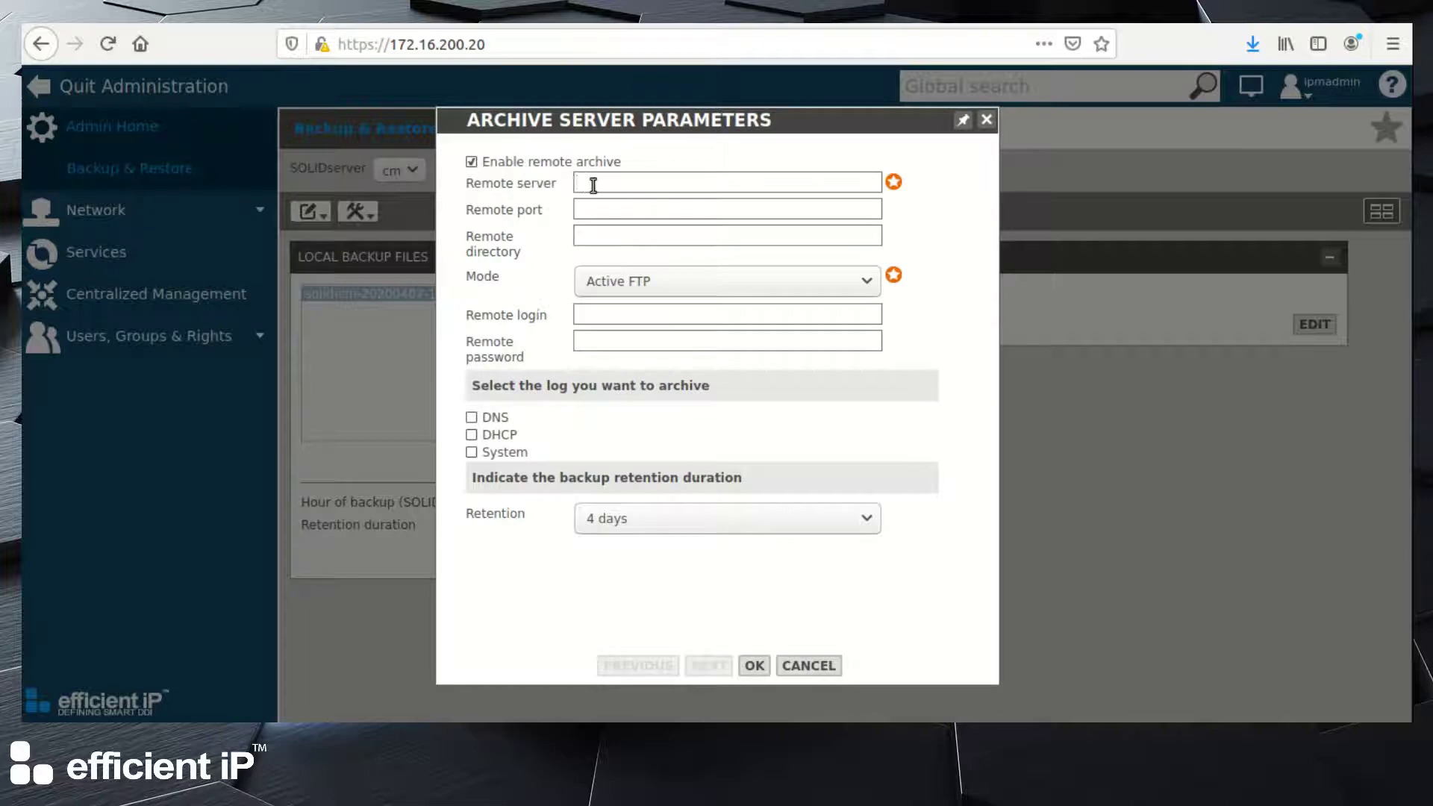
{"action": "type", "text": "172.16."}
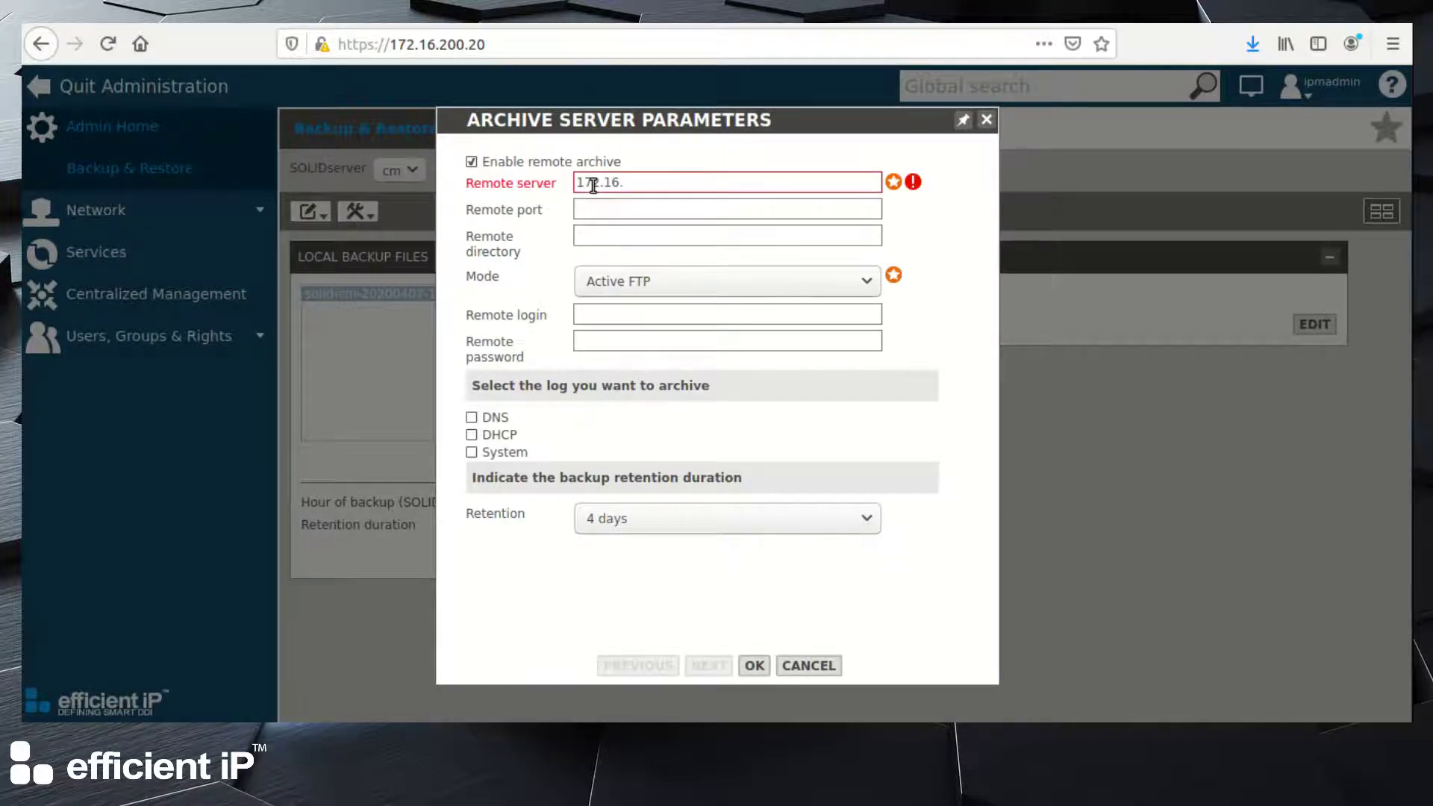
{"action": "type", "text": "210.15"}
{"action": "left_click", "coordinate": [586, 209]}
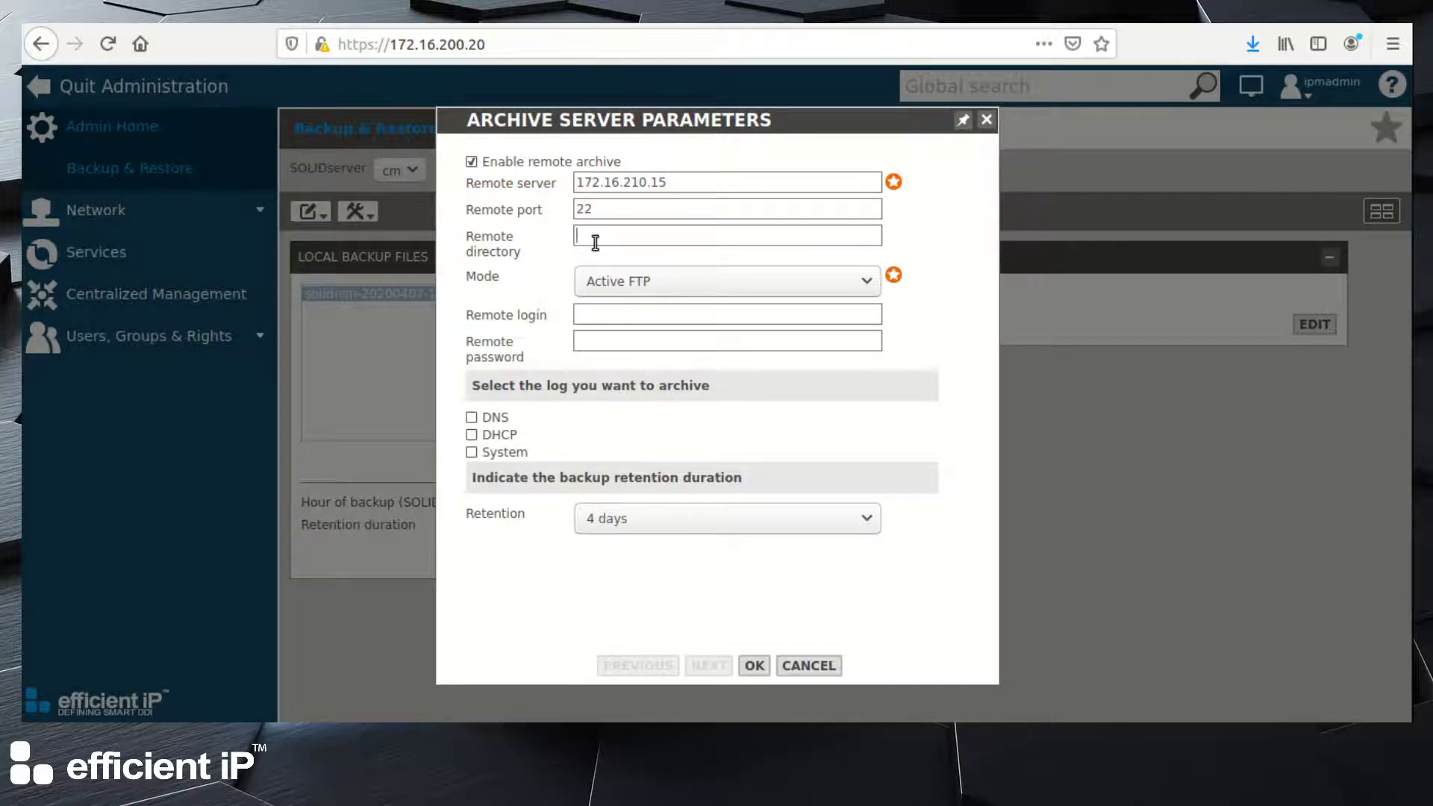
{"action": "type", "text": "/home/eip/Backup"}
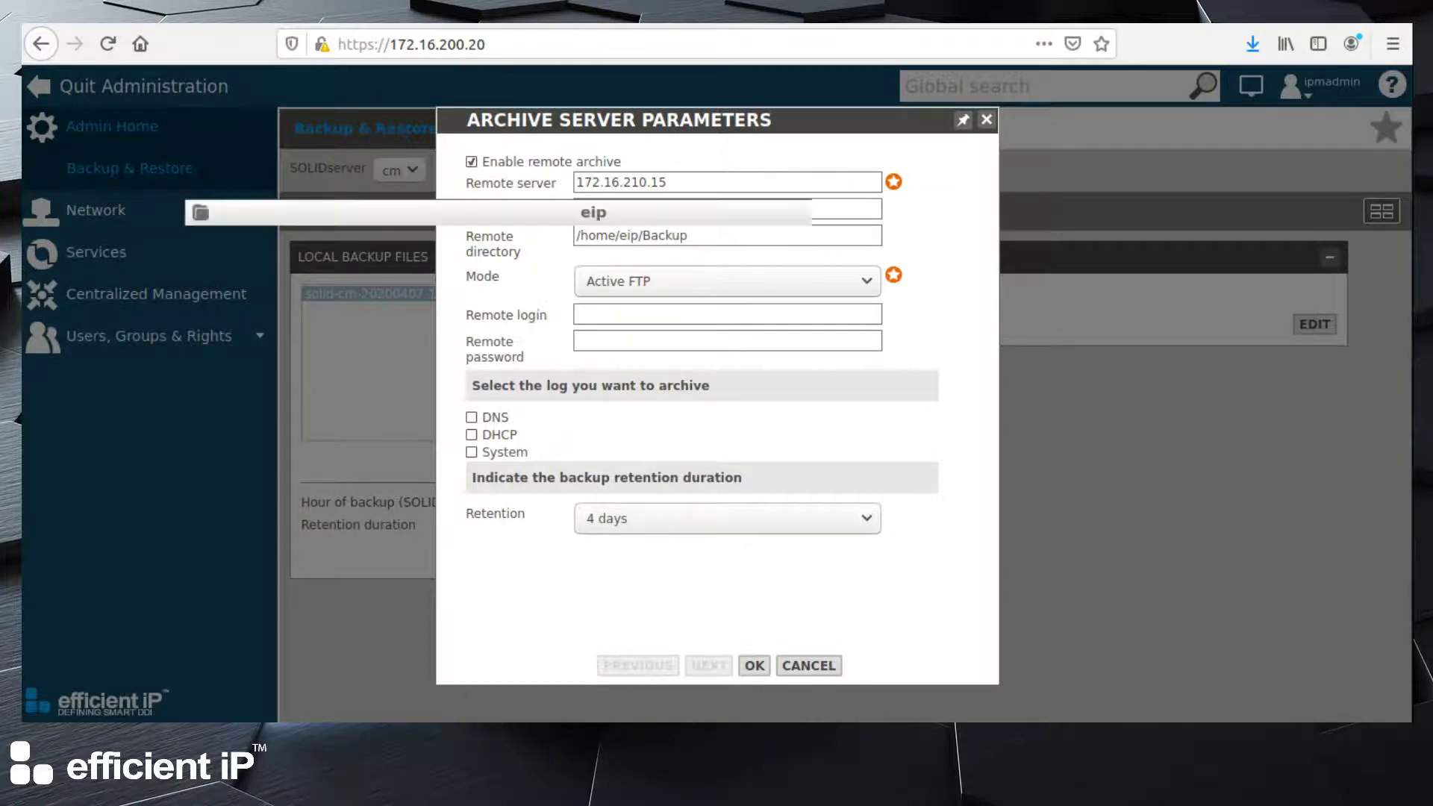
Step: Look at the /home/eip/Backup folder in the file manager and compare its path with the remote directory
{"action": "double_click", "coordinate": [254, 110]}
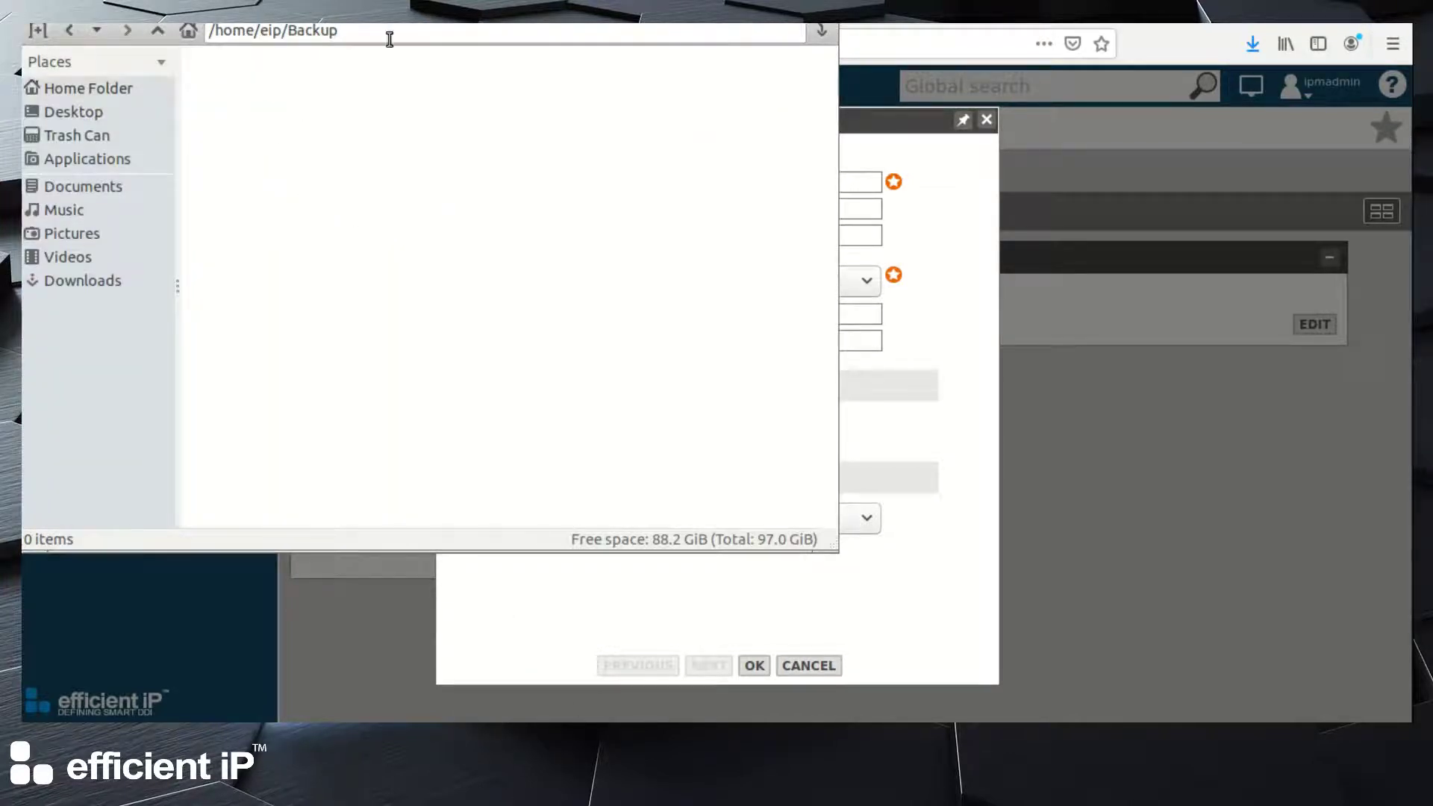
{"action": "left_click", "coordinate": [966, 431]}
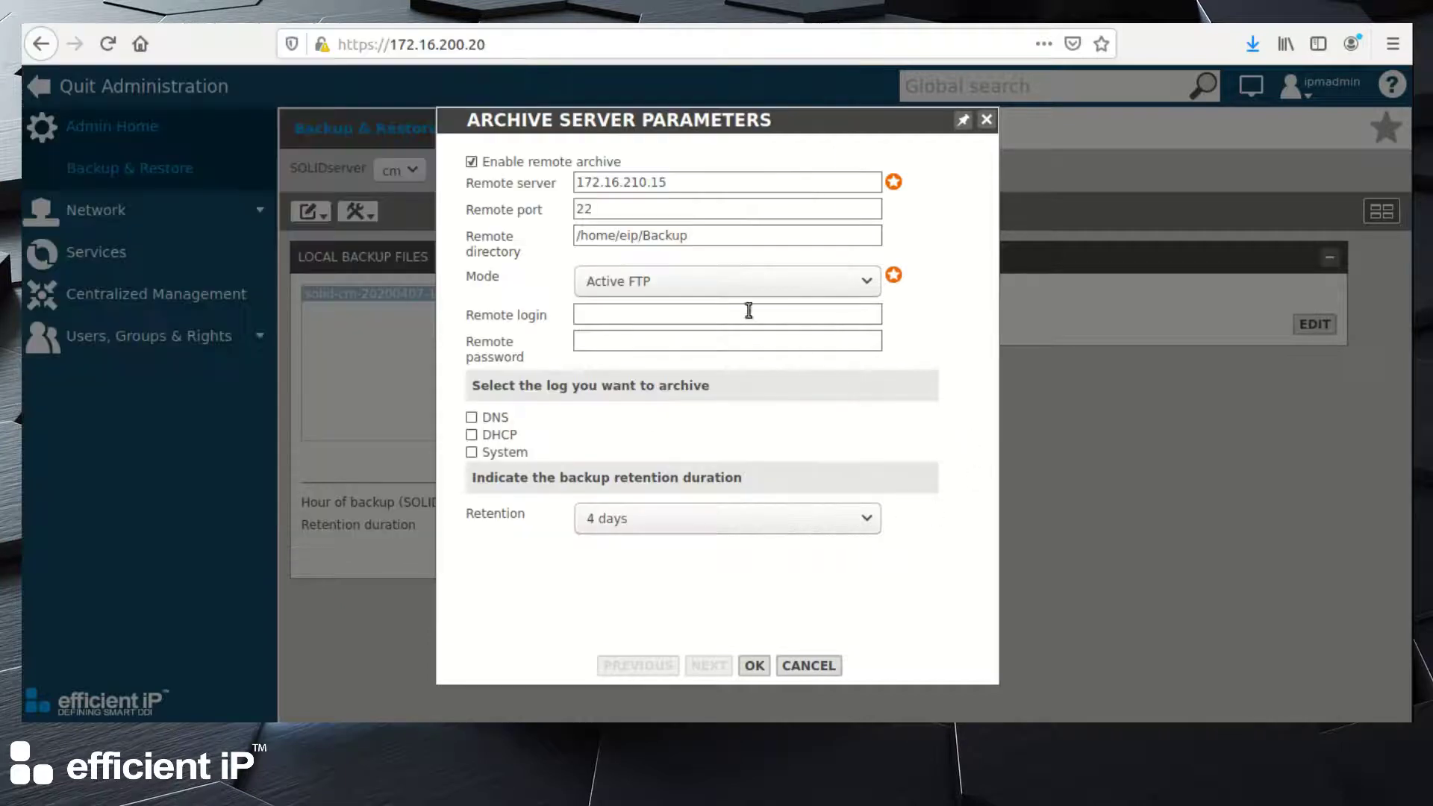
{"action": "left_click_drag", "start_coordinate": [711, 235], "coordinate": [563, 232]}
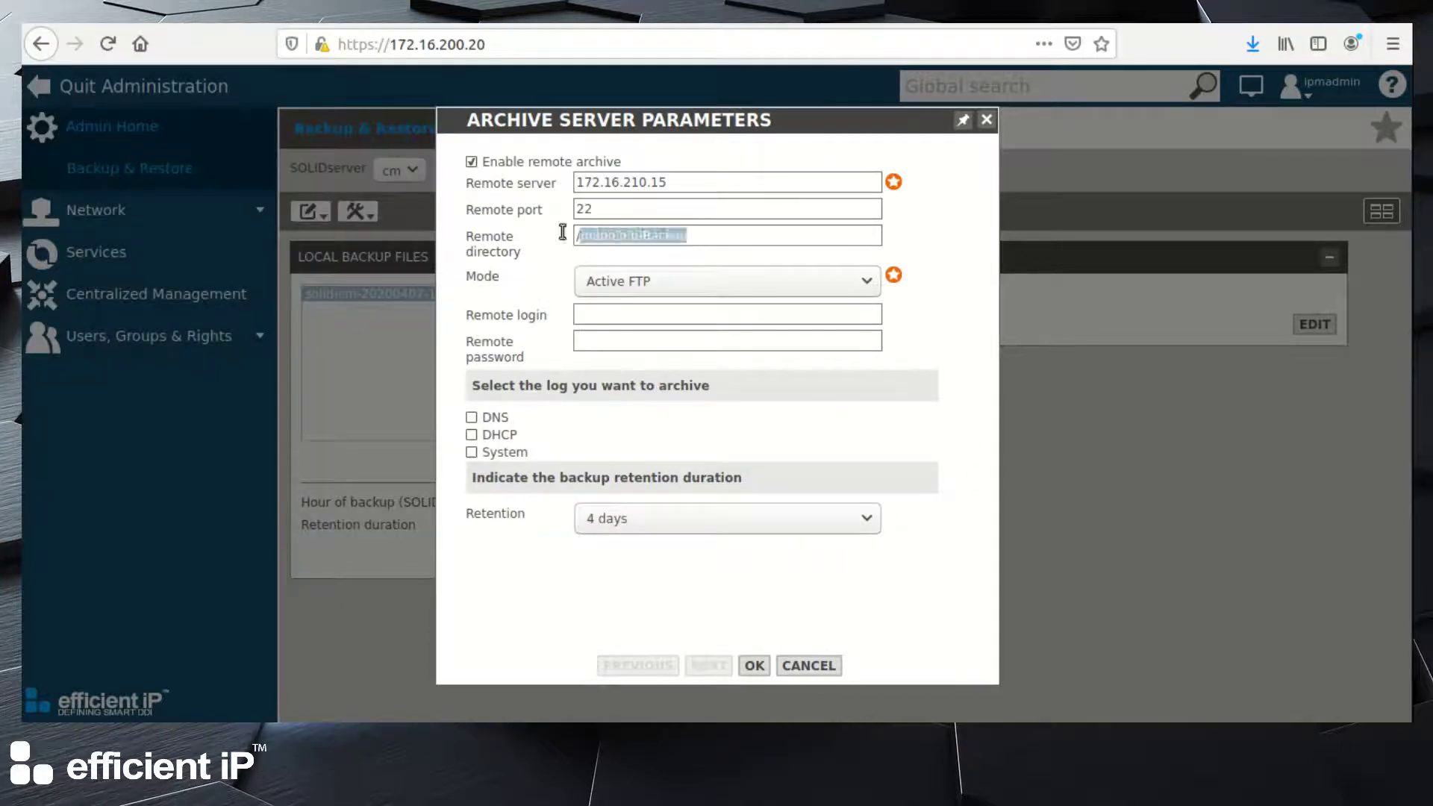
Step: Set the archive mode to SFTP with remote login eip, include the DNS, DHCP and System logs, and save the archive parameters
{"action": "left_click", "coordinate": [634, 288]}
{"action": "left_click", "coordinate": [624, 356]}
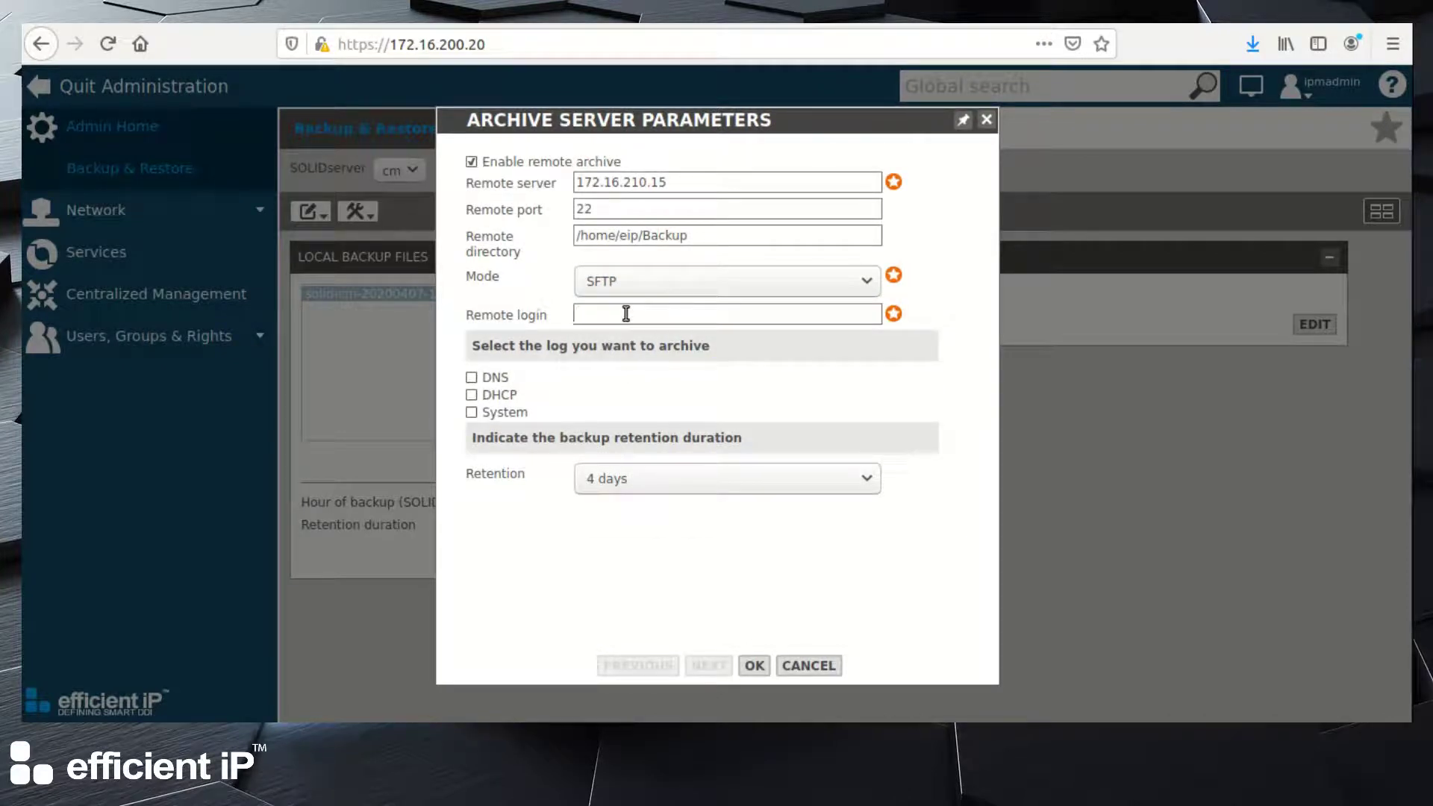
{"action": "type", "text": "eip"}
{"action": "left_click", "coordinate": [471, 377]}
{"action": "left_click", "coordinate": [471, 395]}
{"action": "left_click", "coordinate": [471, 412]}
{"action": "left_click", "coordinate": [755, 668]}
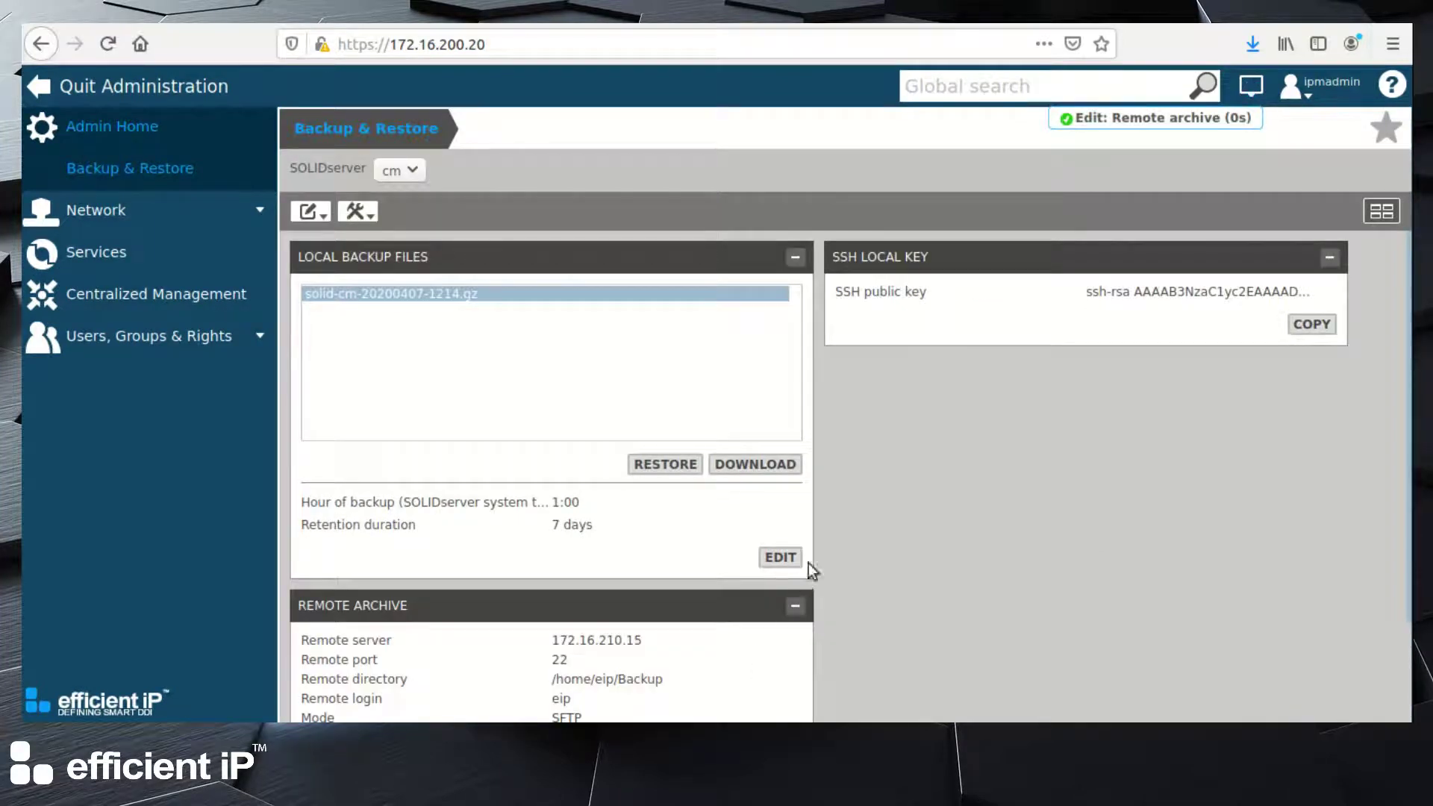
Step: Review the saved remote archive settings and copy the server's SSH public key
{"action": "scroll", "coordinate": [840, 513], "scroll_direction": "down", "scroll_amount": 3}
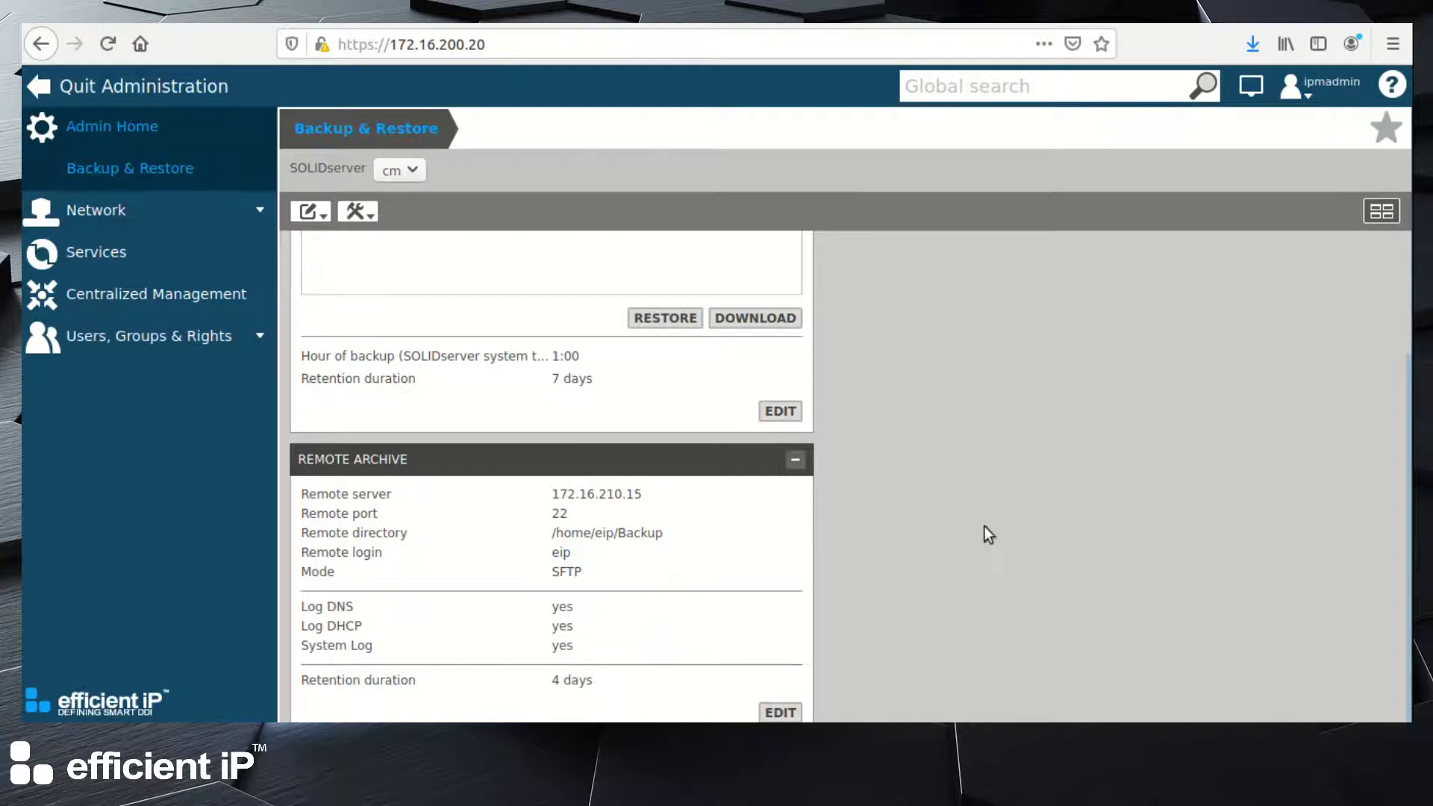
{"action": "scroll", "coordinate": [1228, 473], "scroll_direction": "up", "scroll_amount": 3}
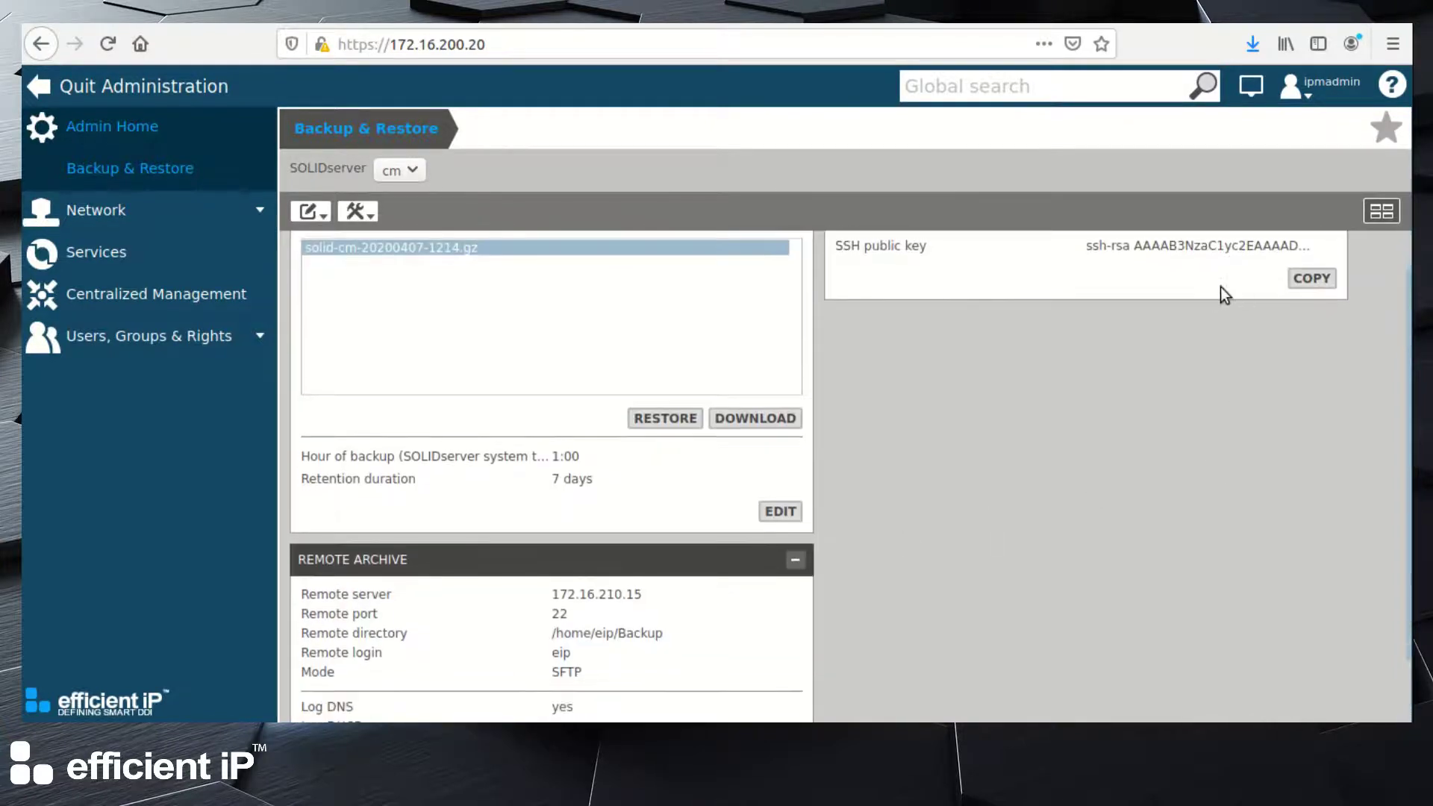
{"action": "left_click", "coordinate": [1313, 327]}
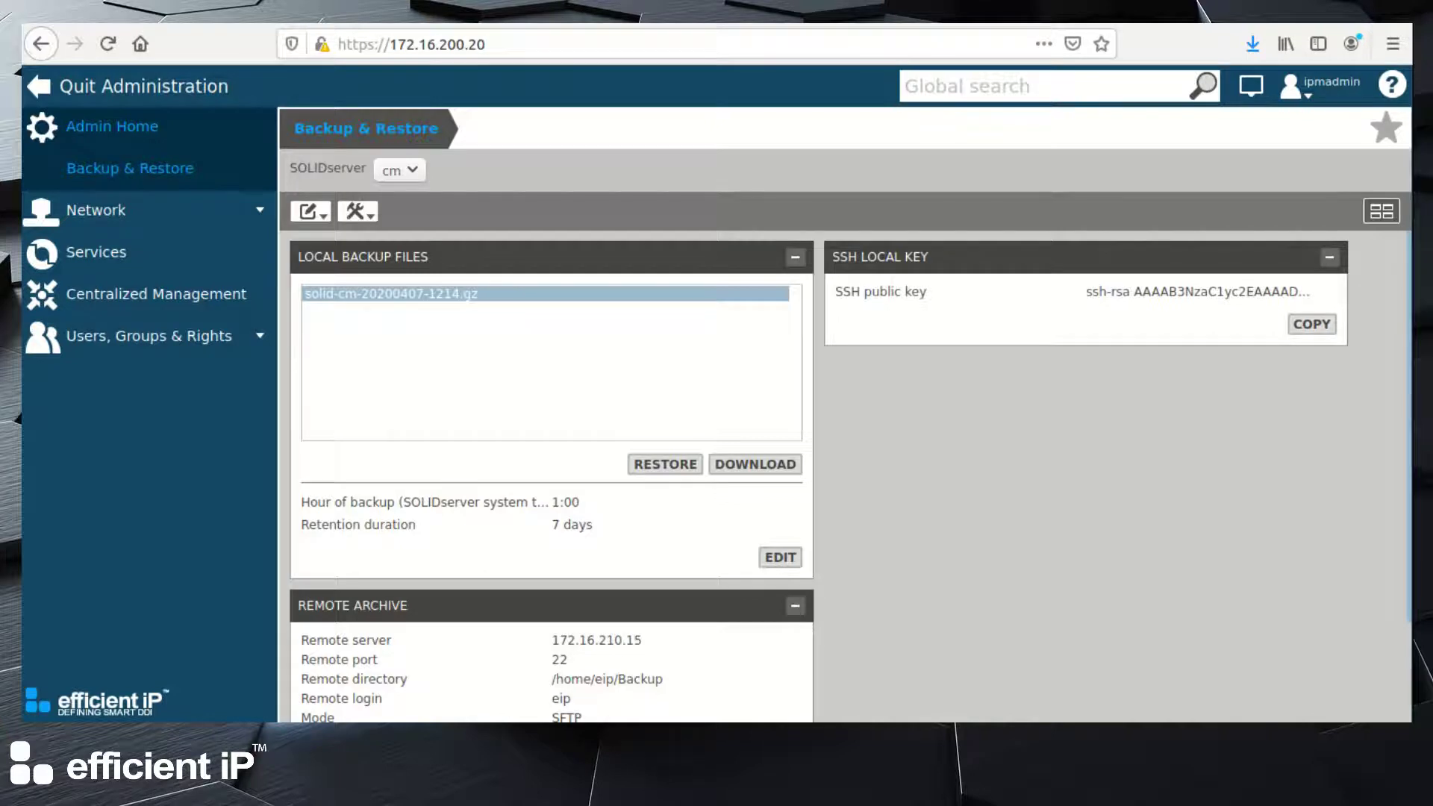
Step: In the terminal, use vi to add the copied SSH public key on a new line in ./.ssh/authorized_keys, and save the file
{"action": "key", "text": "alt+Tab"}
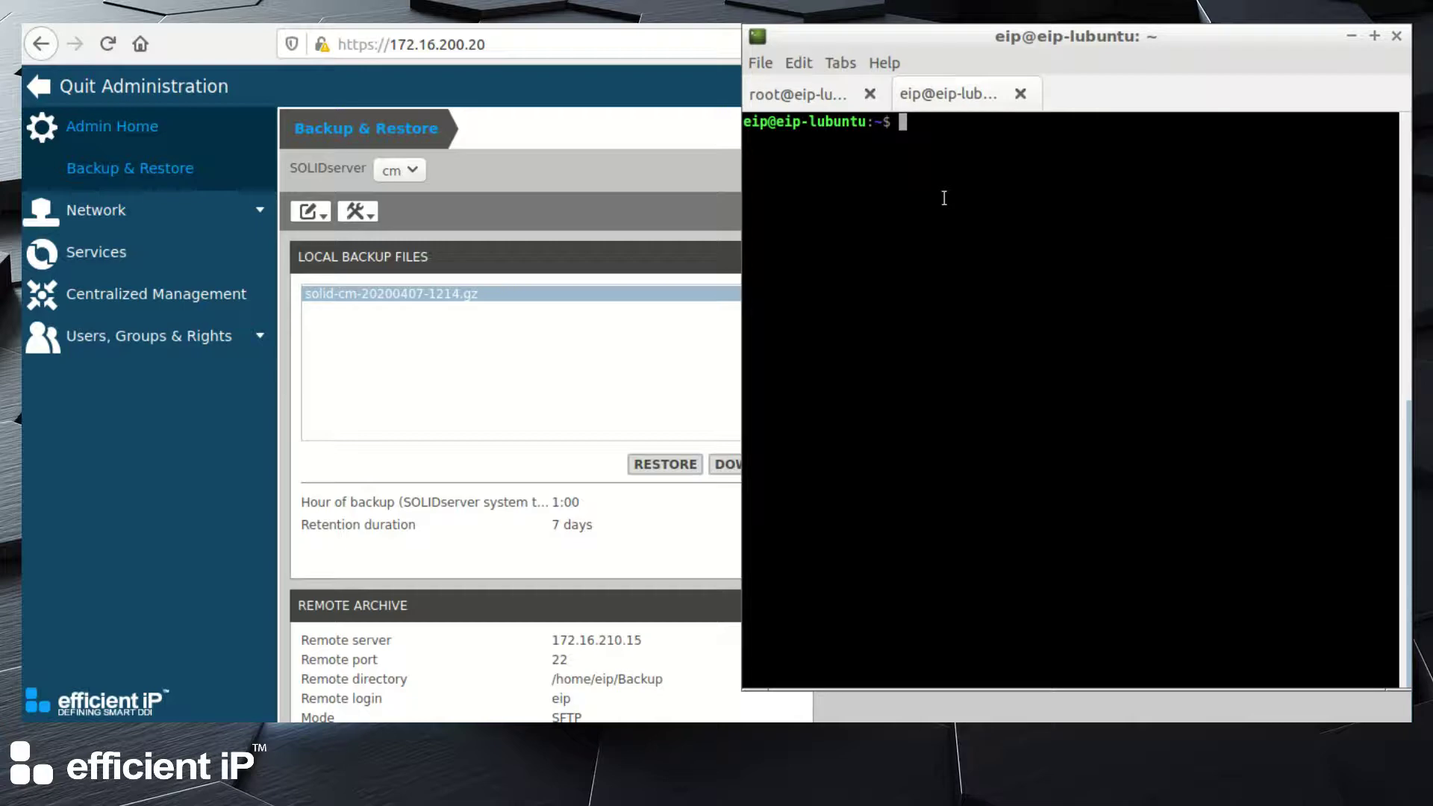
{"action": "type", "text": "vi ./.ssh/"}
{"action": "key", "text": "Tab"}
{"action": "key", "text": "Return"}
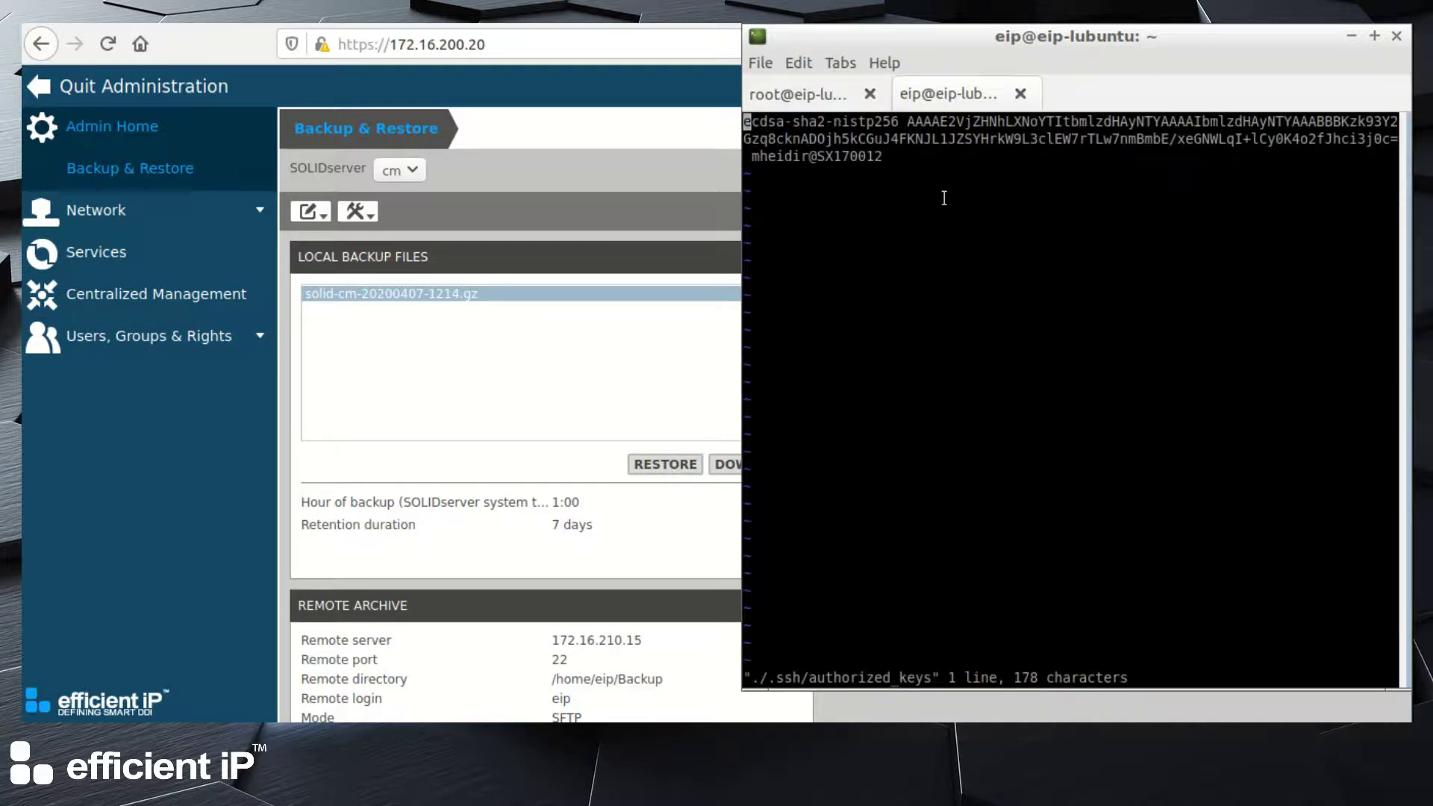
{"action": "key", "text": "dollar"}
{"action": "key", "text": "o"}
{"action": "key", "text": "ctrl+shift+v"}
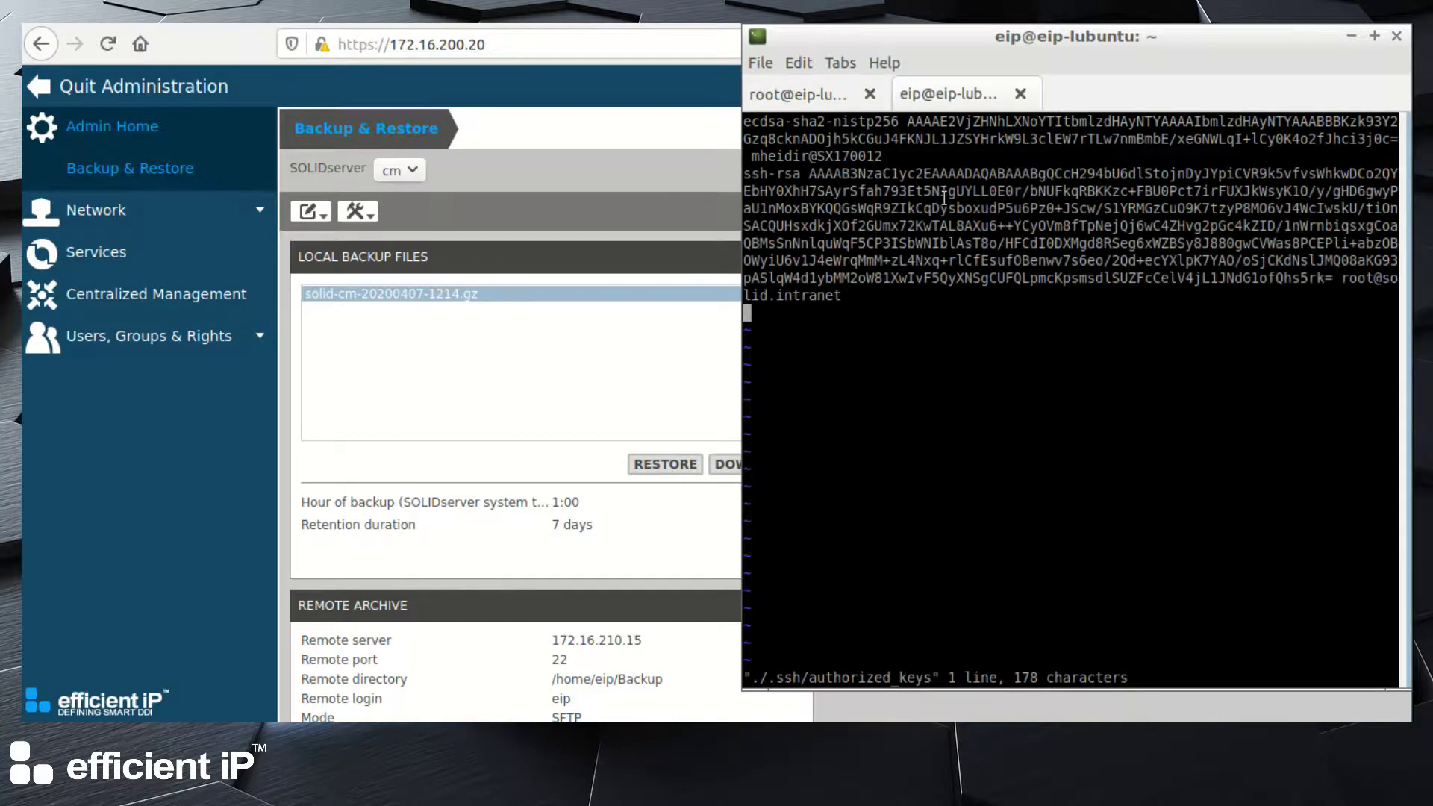
{"action": "key", "text": "Escape"}
{"action": "type", "text": ":wq"}
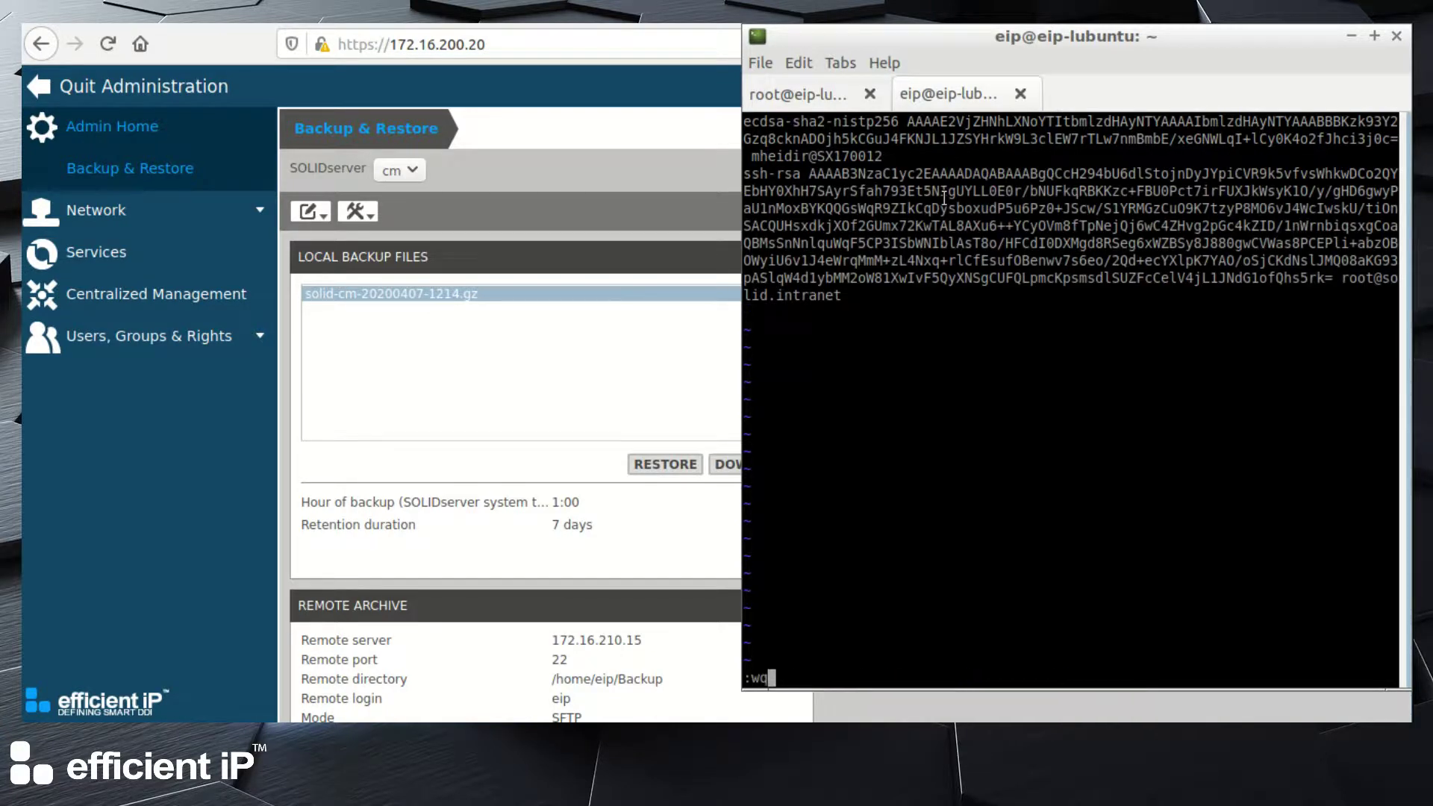
{"action": "key", "text": "Return"}
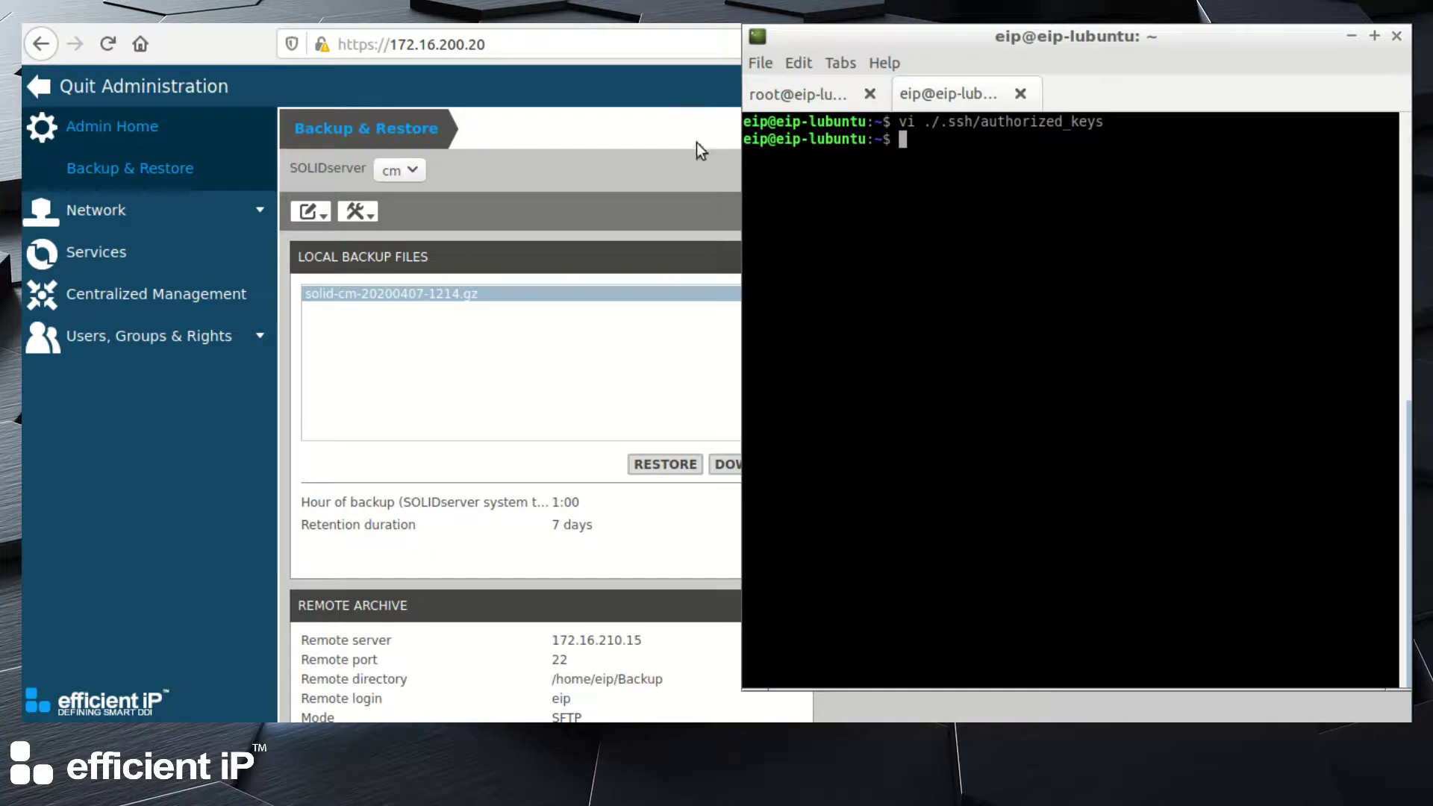
Step: Create another instant backup in SOLIDserver with reports included, and check the /home/eip/Backup folder in the file manager
{"action": "left_click", "coordinate": [679, 133]}
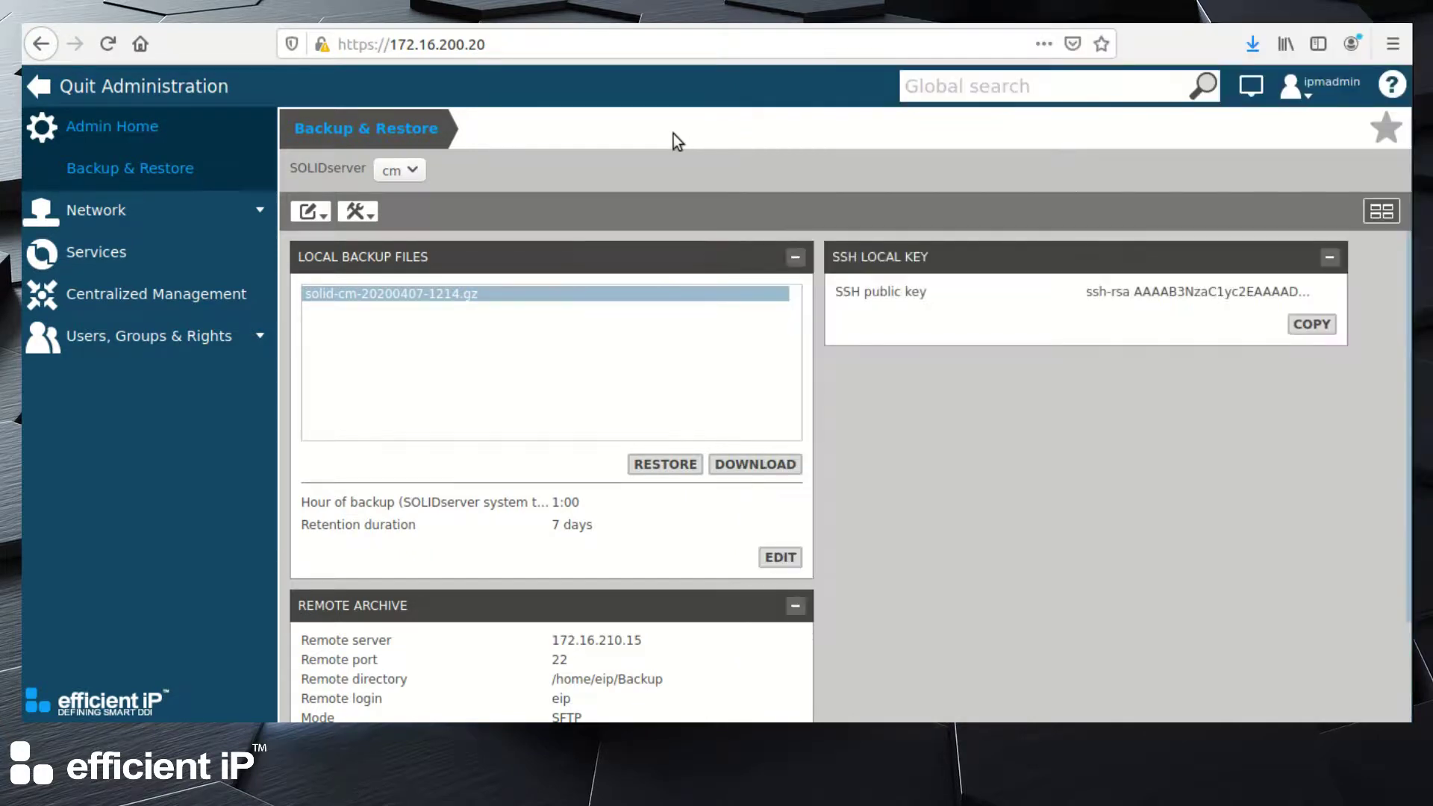
{"action": "left_click", "coordinate": [366, 218]}
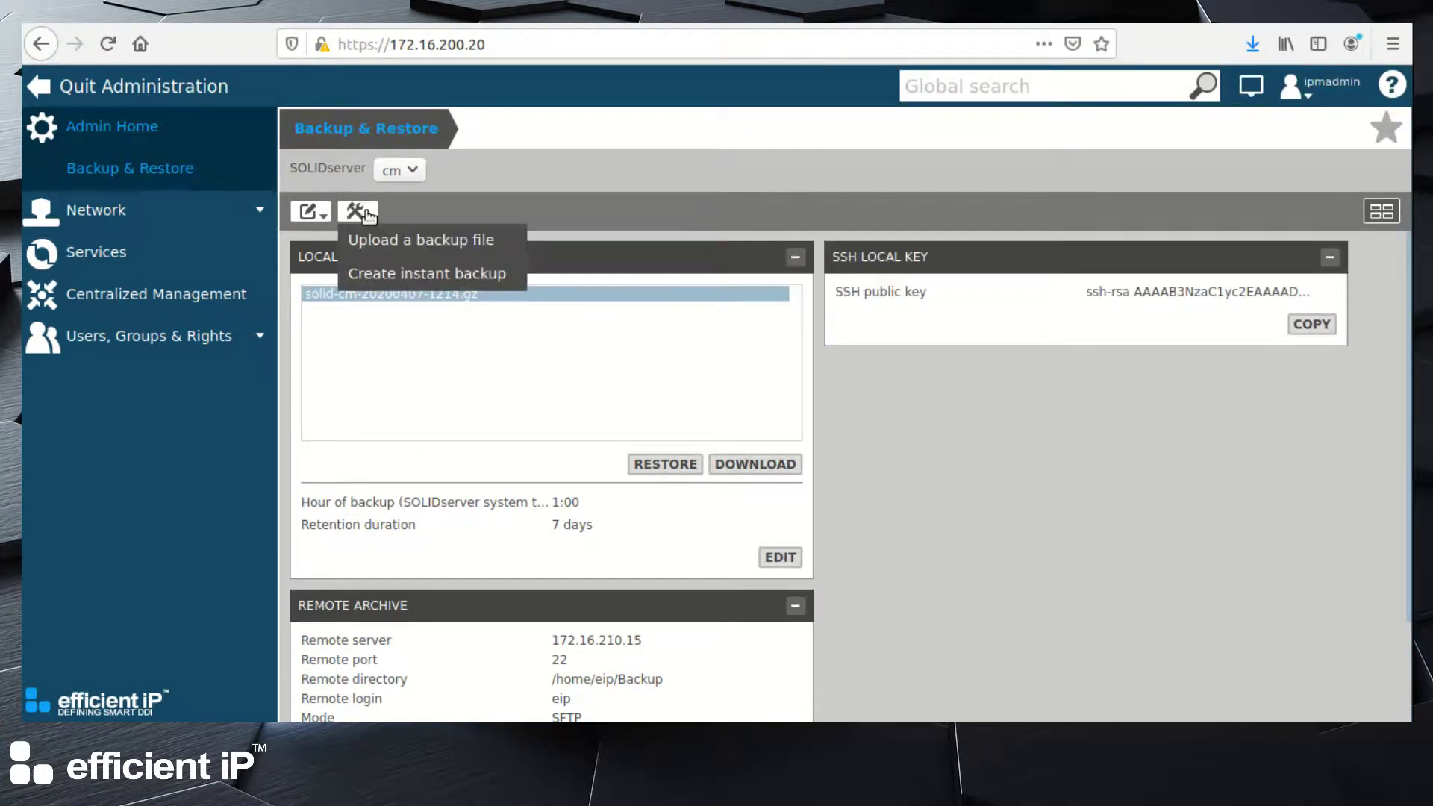
{"action": "left_click", "coordinate": [383, 279]}
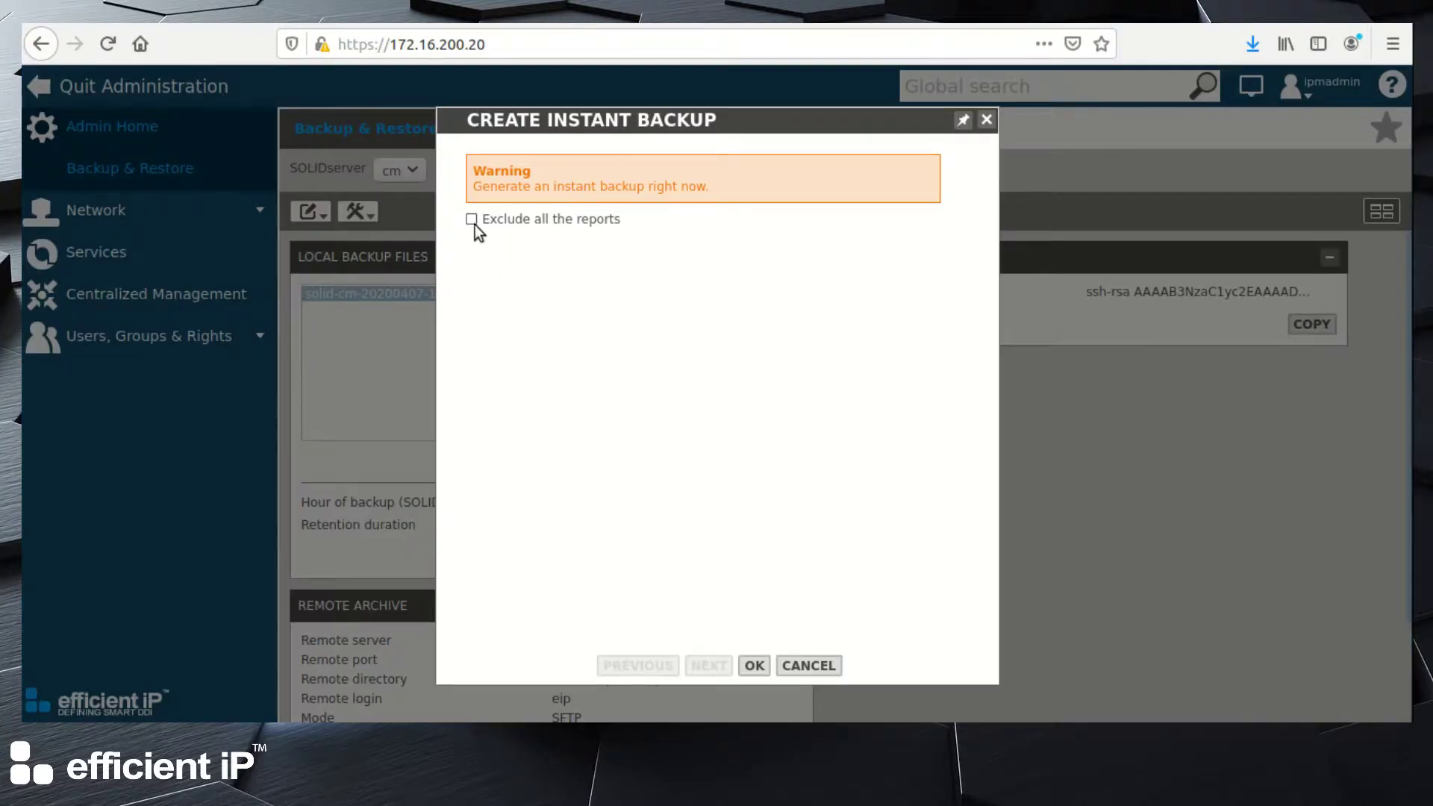
{"action": "left_click", "coordinate": [755, 665]}
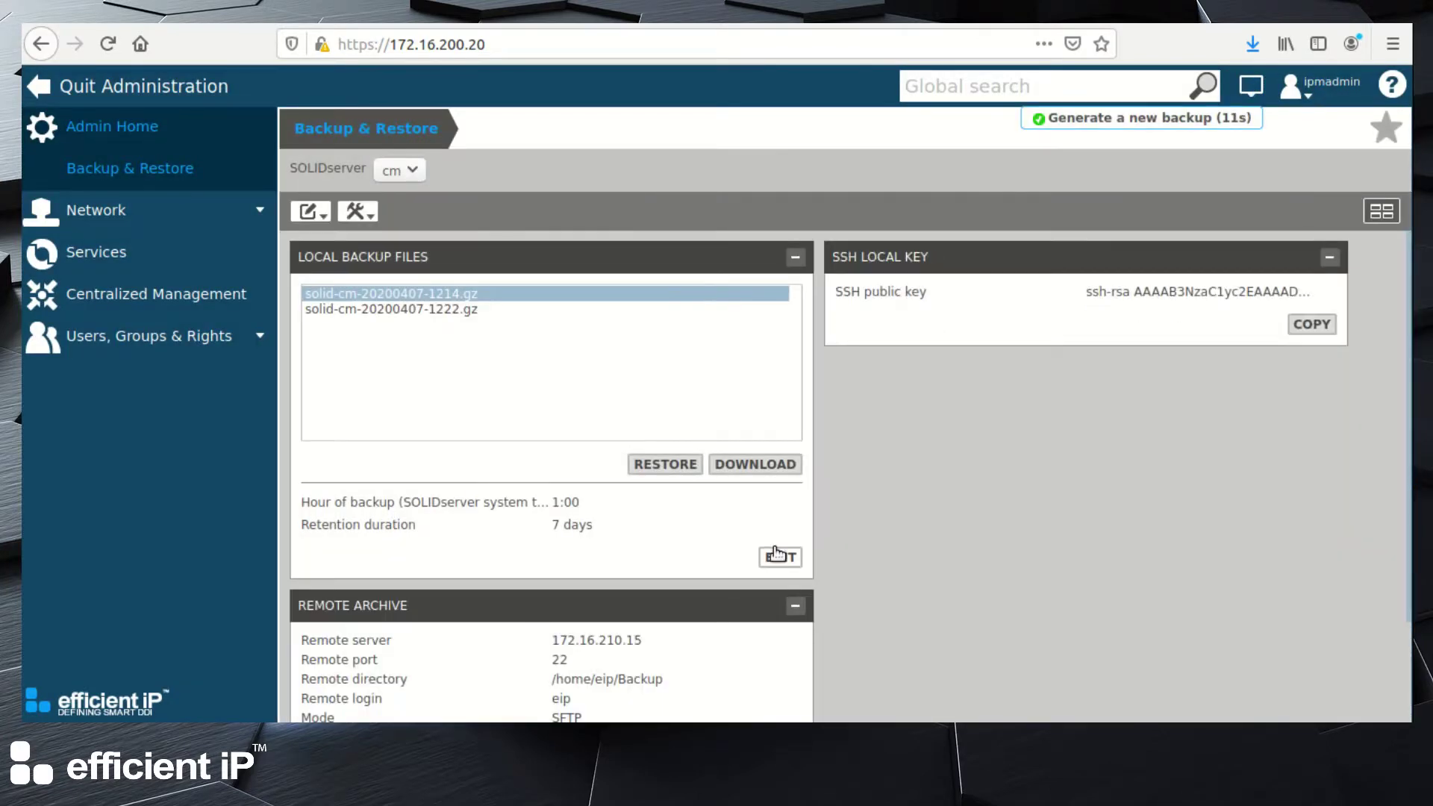
{"action": "key", "text": "alt+Tab"}
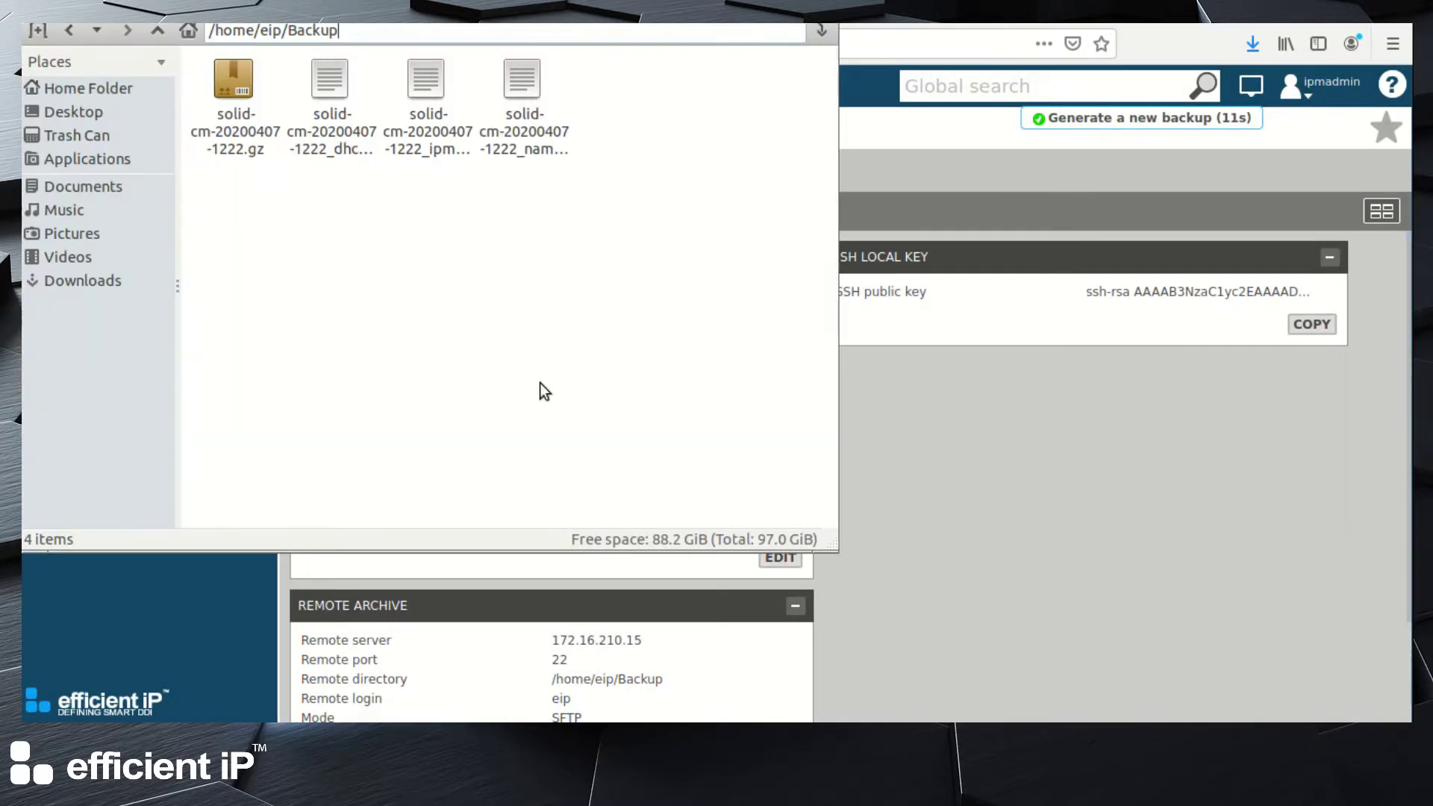